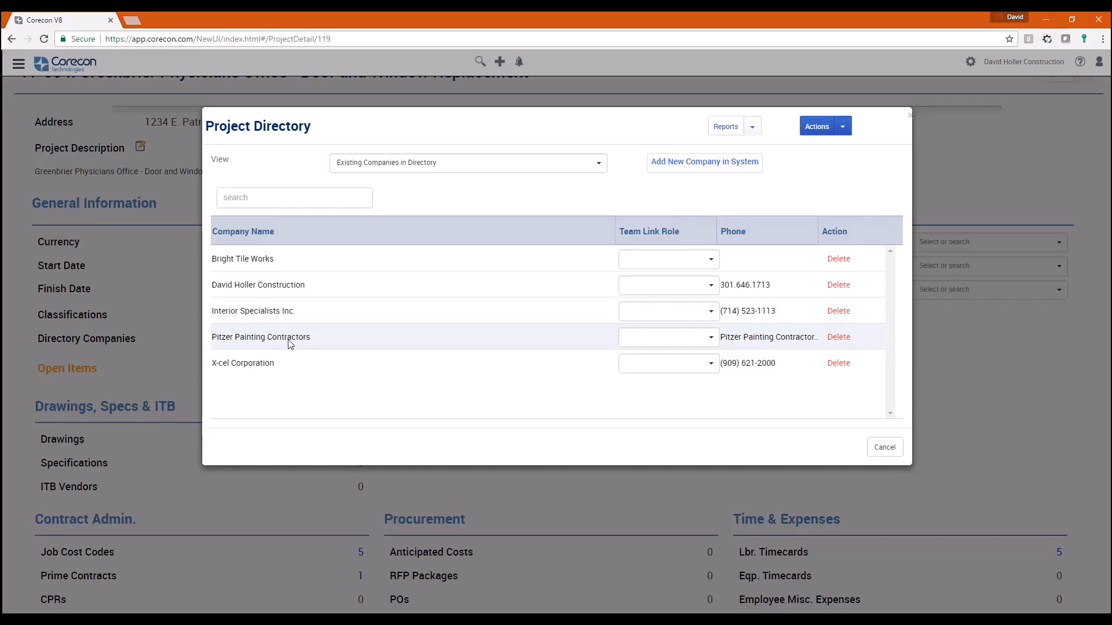
- Close the project directory and open the project's job cost codes list
{"action": "left_click", "coordinate": [909, 115]}
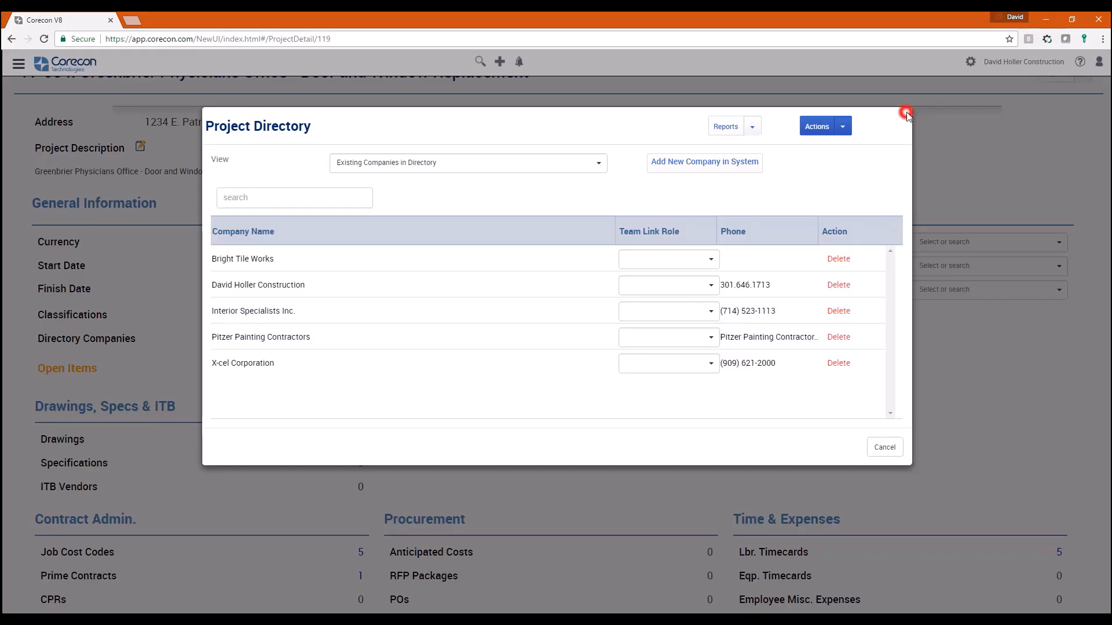
{"action": "left_click", "coordinate": [883, 448]}
{"action": "scroll", "coordinate": [555, 368], "scroll_direction": "down", "scroll_amount": 3}
{"action": "scroll", "coordinate": [556, 367], "scroll_direction": "down", "scroll_amount": 3}
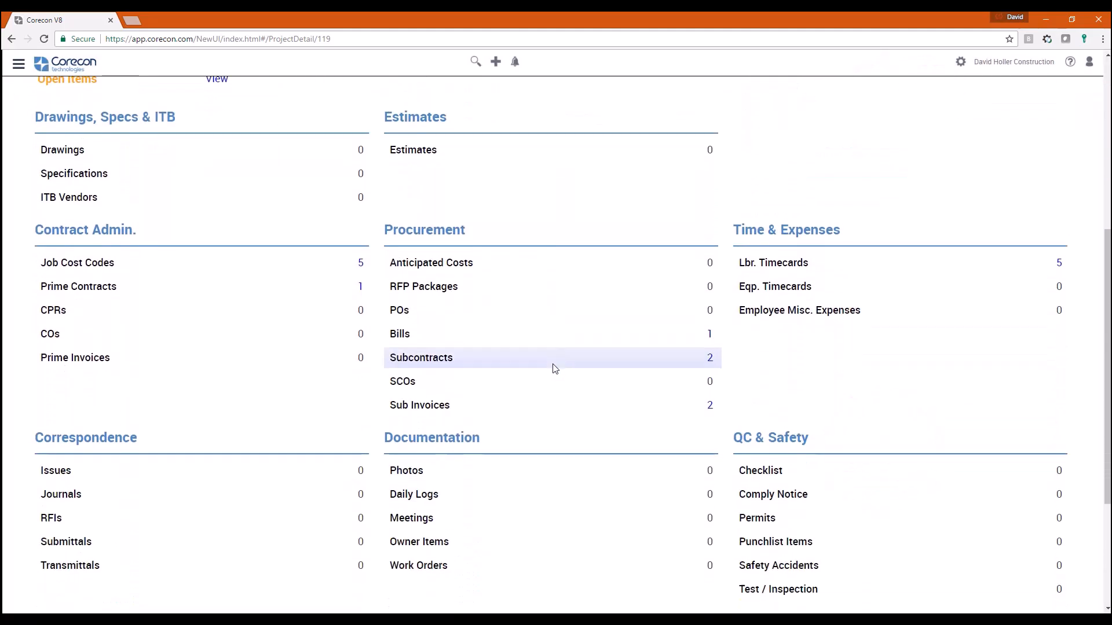
{"action": "left_click", "coordinate": [361, 208]}
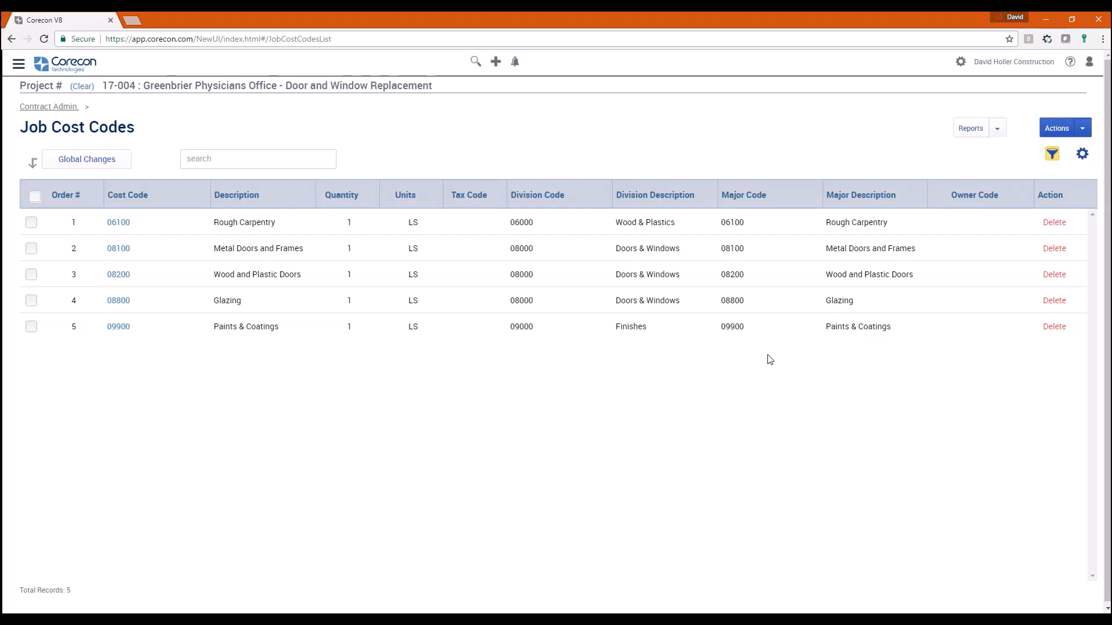
- Select project 17-004 in Contract Administration and open its prime contract 001
{"action": "left_click", "coordinate": [18, 63]}
{"action": "left_click", "coordinate": [43, 168]}
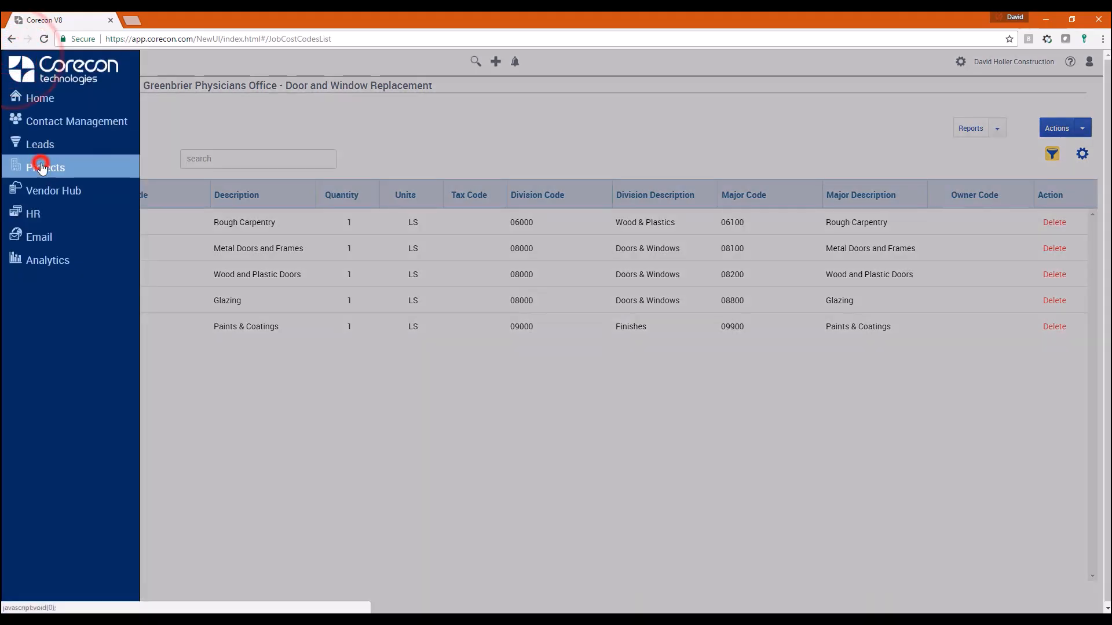
{"action": "left_click", "coordinate": [62, 244]}
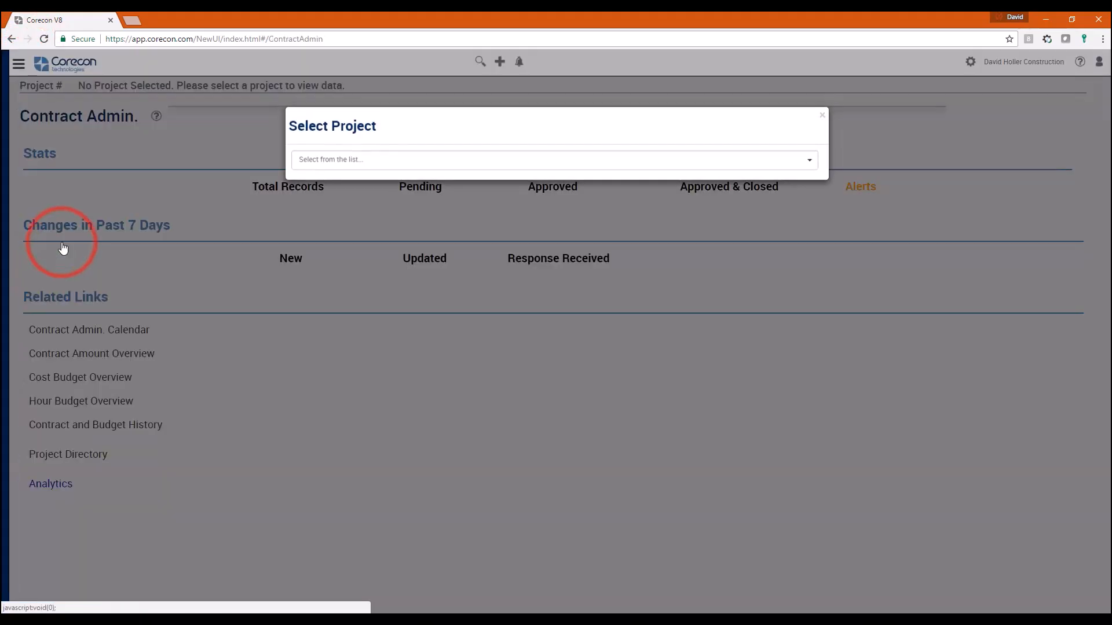
{"action": "left_click", "coordinate": [463, 161]}
{"action": "type", "text": "17"}
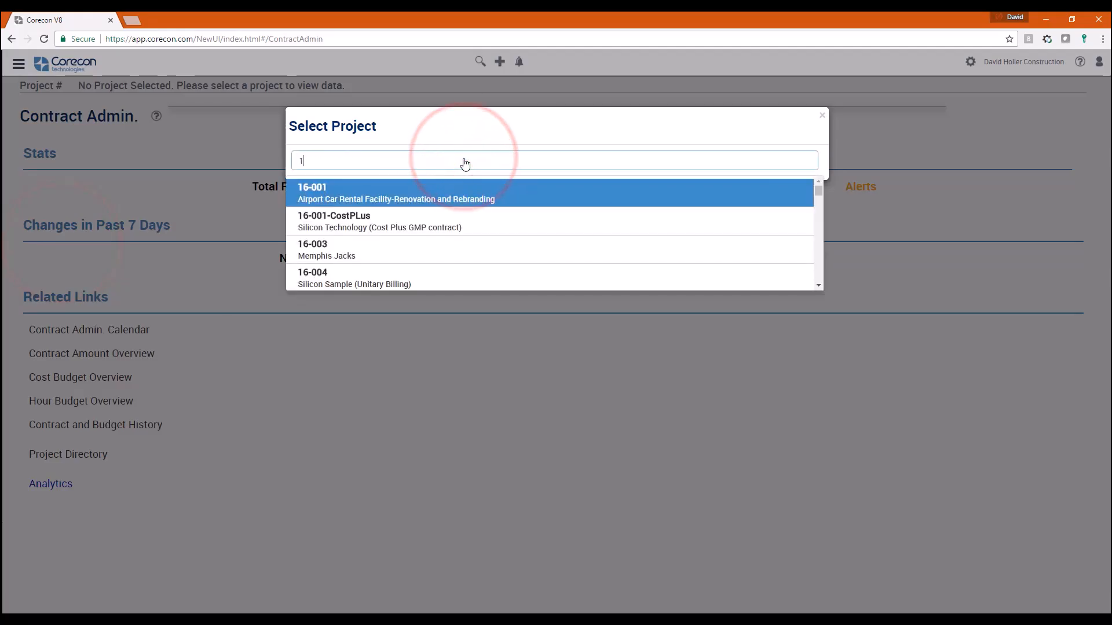
{"action": "left_click", "coordinate": [308, 162]}
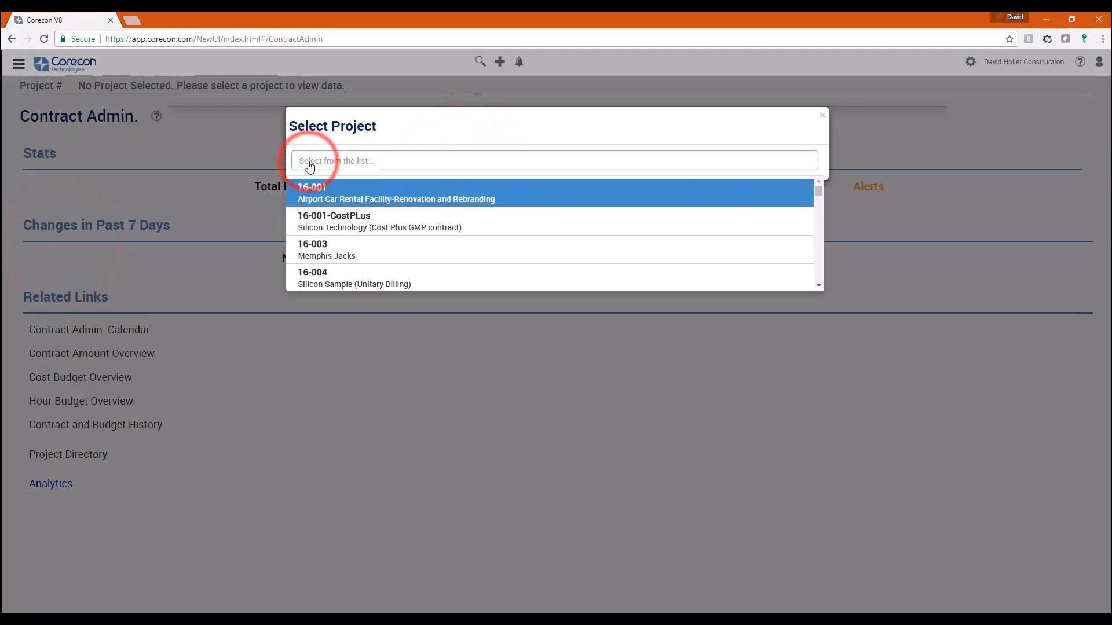
{"action": "type", "text": "17-004"}
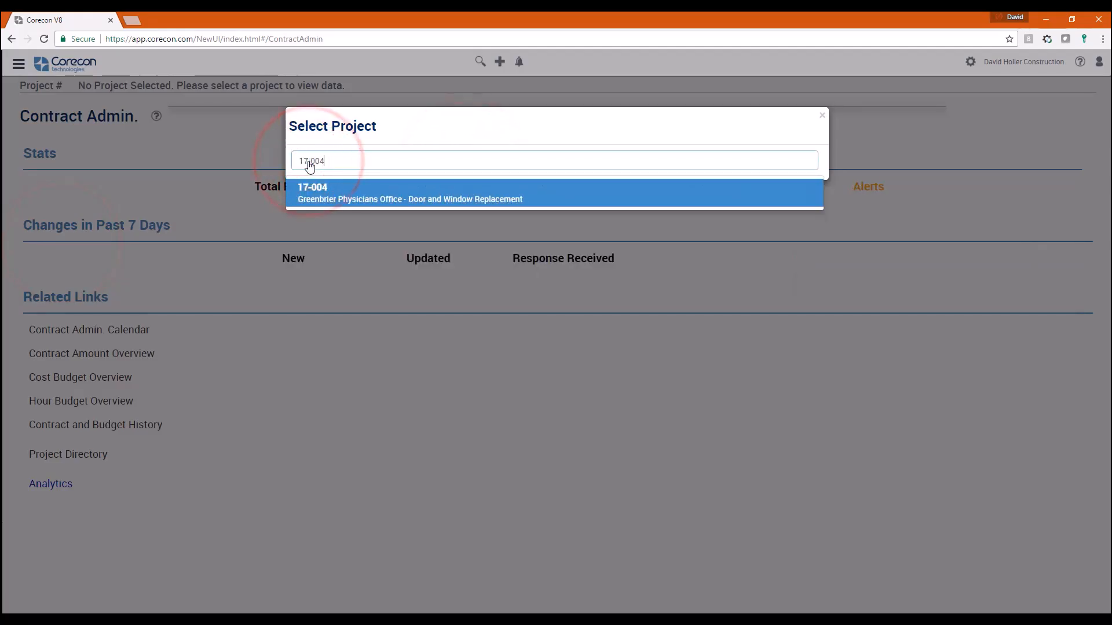
{"action": "key", "text": "Return"}
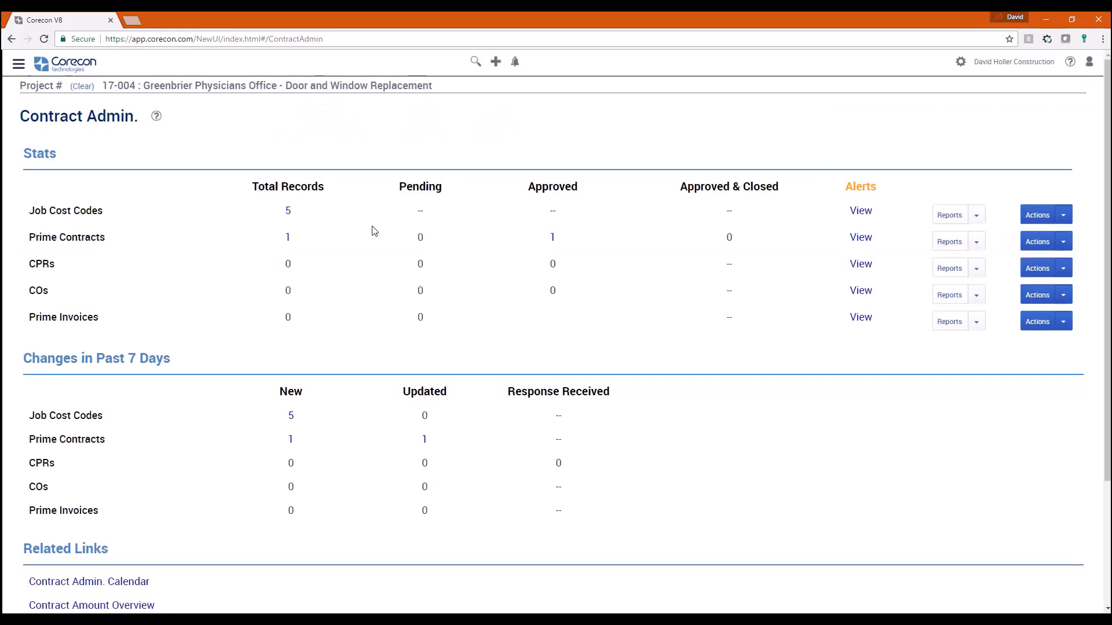
{"action": "left_click", "coordinate": [290, 240]}
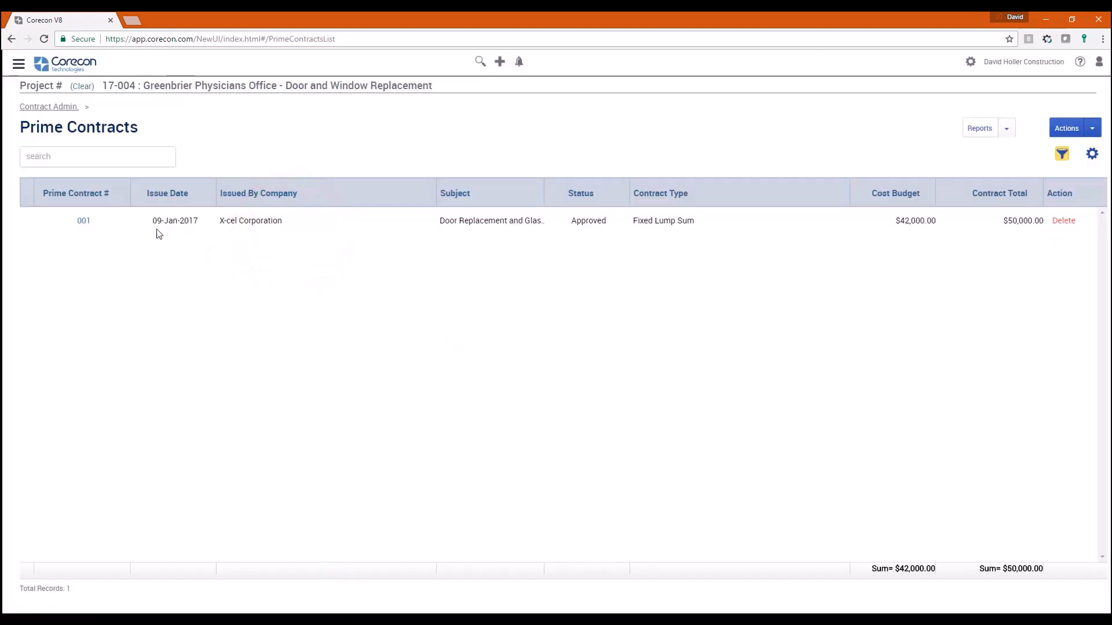
{"action": "left_click", "coordinate": [83, 221]}
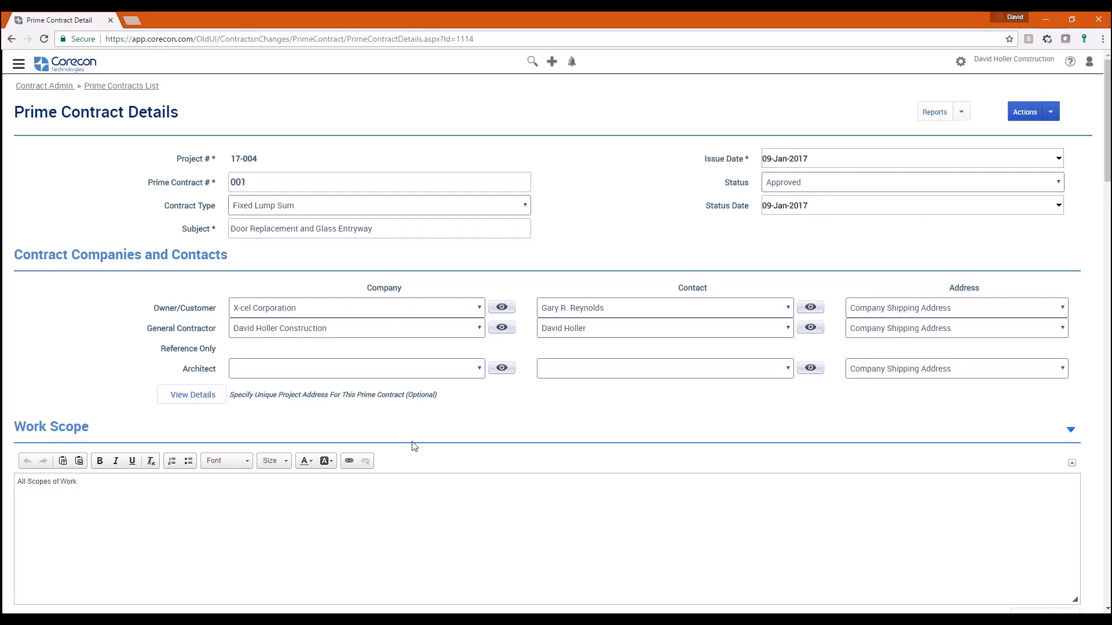
- Replace the prime contract's Work Scope text with its subject, "Door Replacement and Glass Entryway", and save the contract
{"action": "scroll", "coordinate": [411, 447], "scroll_direction": "down", "scroll_amount": 1}
{"action": "left_click", "coordinate": [383, 171]}
{"action": "triple_click", "coordinate": [383, 171]}
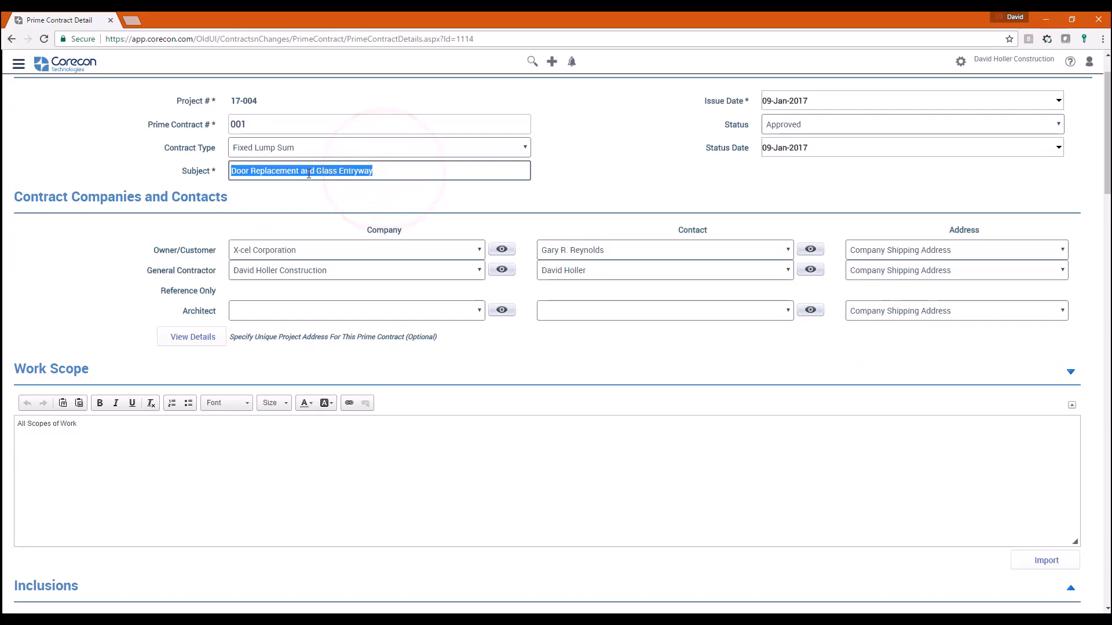
{"action": "right_click", "coordinate": [308, 173]}
{"action": "left_click", "coordinate": [339, 197]}
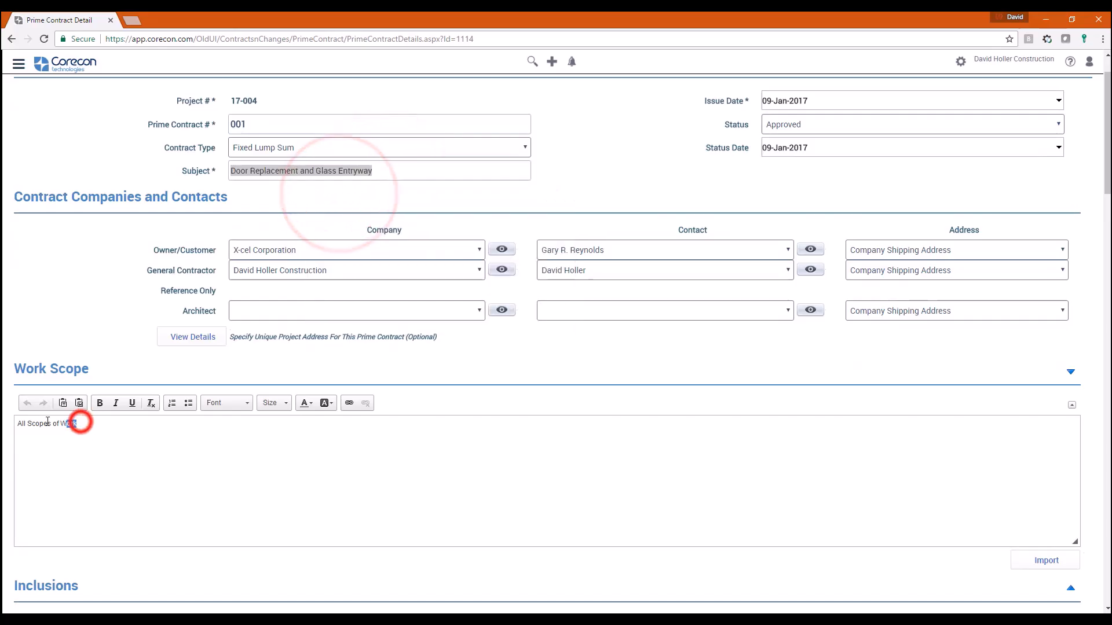
{"action": "triple_click", "coordinate": [80, 423]}
{"action": "right_click", "coordinate": [30, 426]}
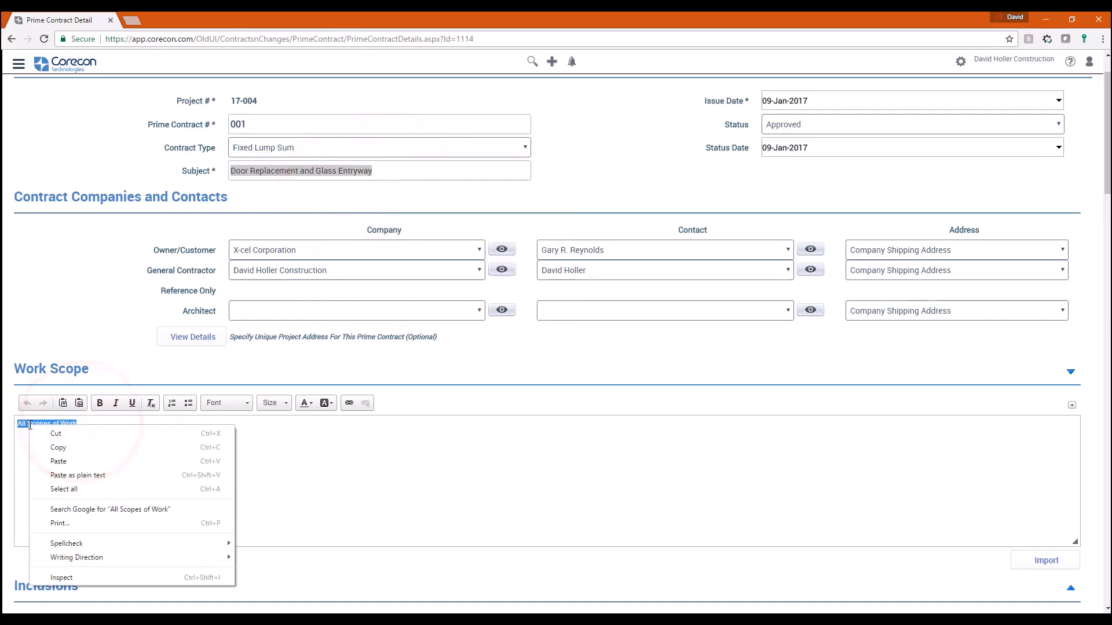
{"action": "left_click", "coordinate": [59, 462]}
{"action": "scroll", "coordinate": [160, 392], "scroll_direction": "down", "scroll_amount": 8}
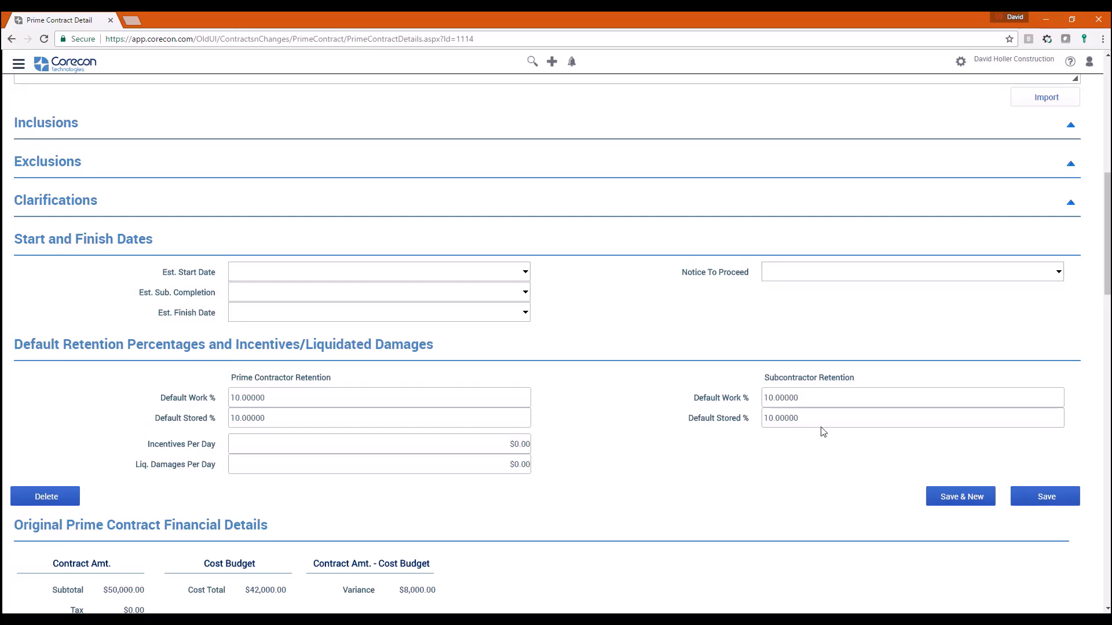
{"action": "scroll", "coordinate": [760, 465], "scroll_direction": "down", "scroll_amount": 3}
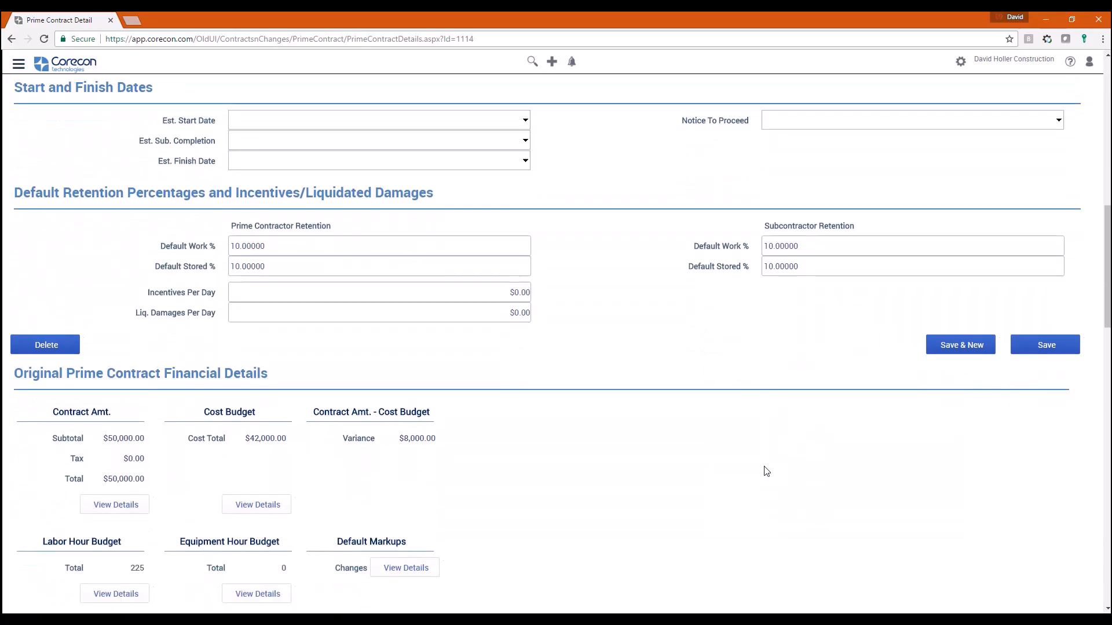
{"action": "left_click", "coordinate": [1049, 324]}
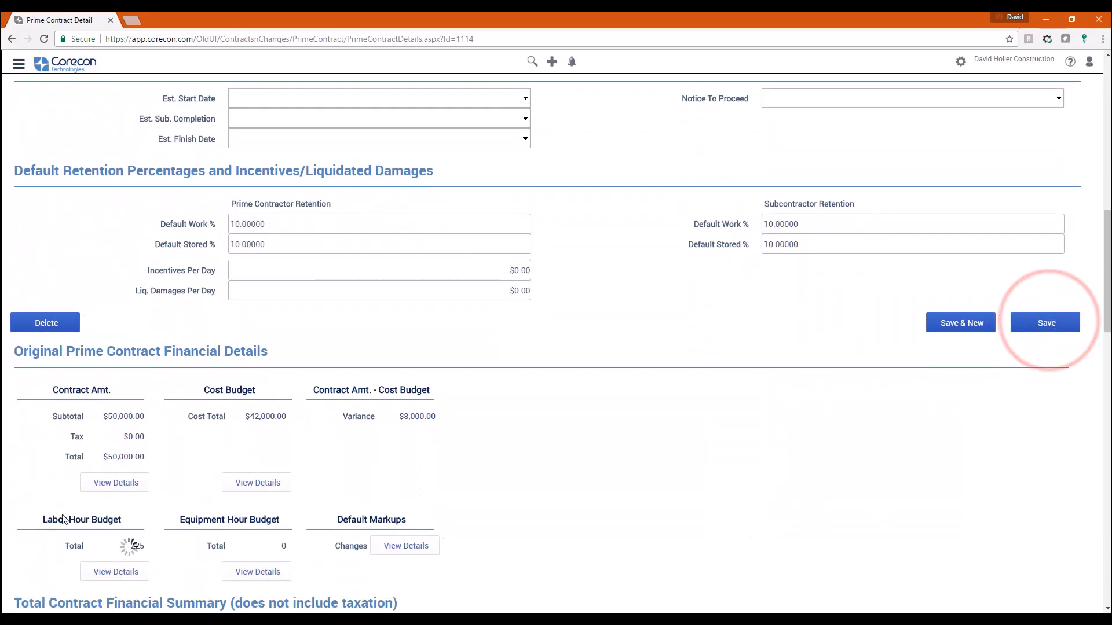
- Review the prime contract's contract amount line items and its cost budget details
{"action": "left_click", "coordinate": [107, 488]}
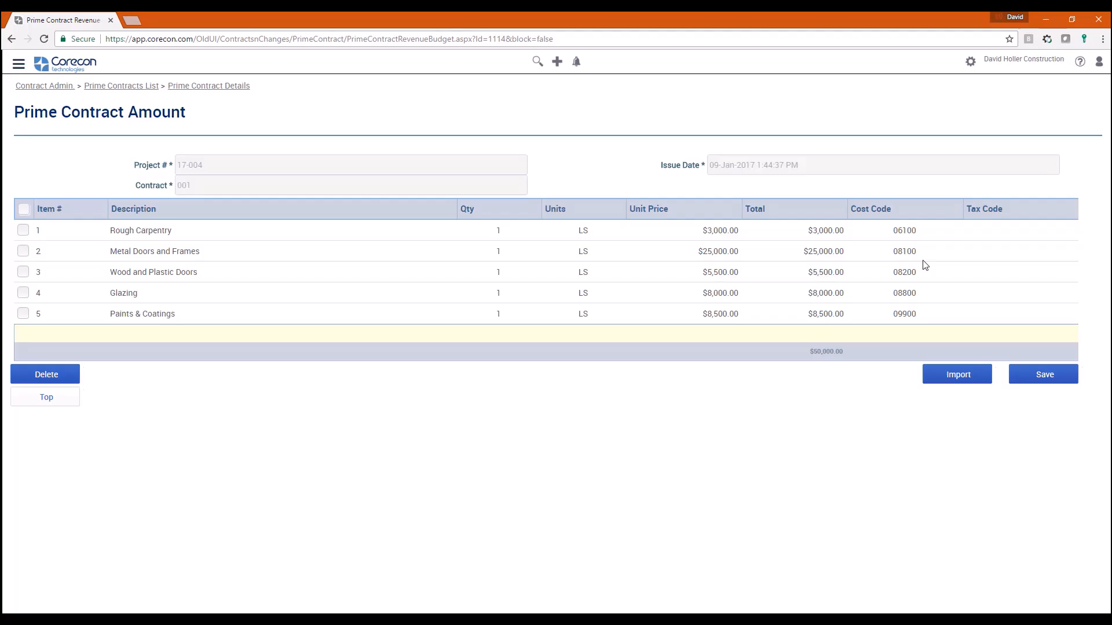
{"action": "left_click", "coordinate": [202, 87]}
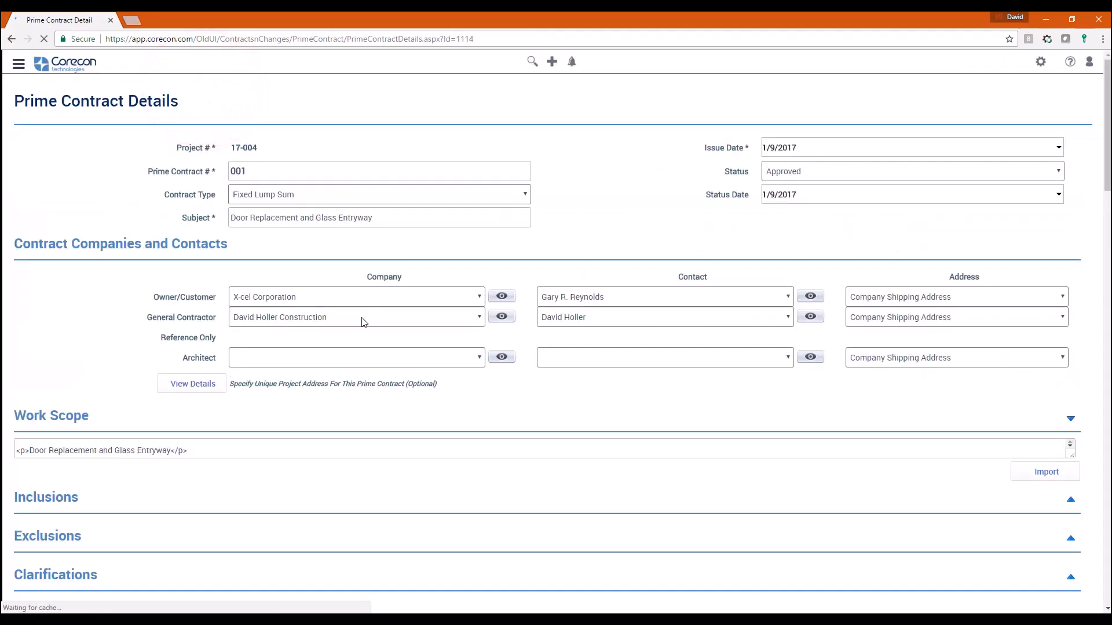
{"action": "scroll", "coordinate": [374, 372], "scroll_direction": "down", "scroll_amount": 9}
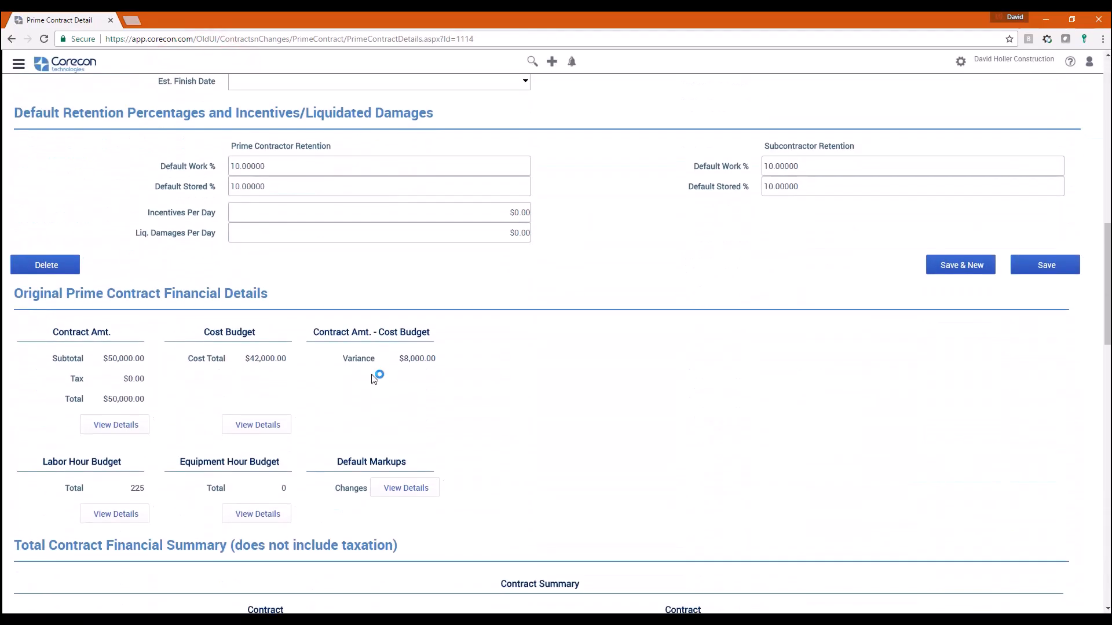
{"action": "left_click", "coordinate": [256, 425]}
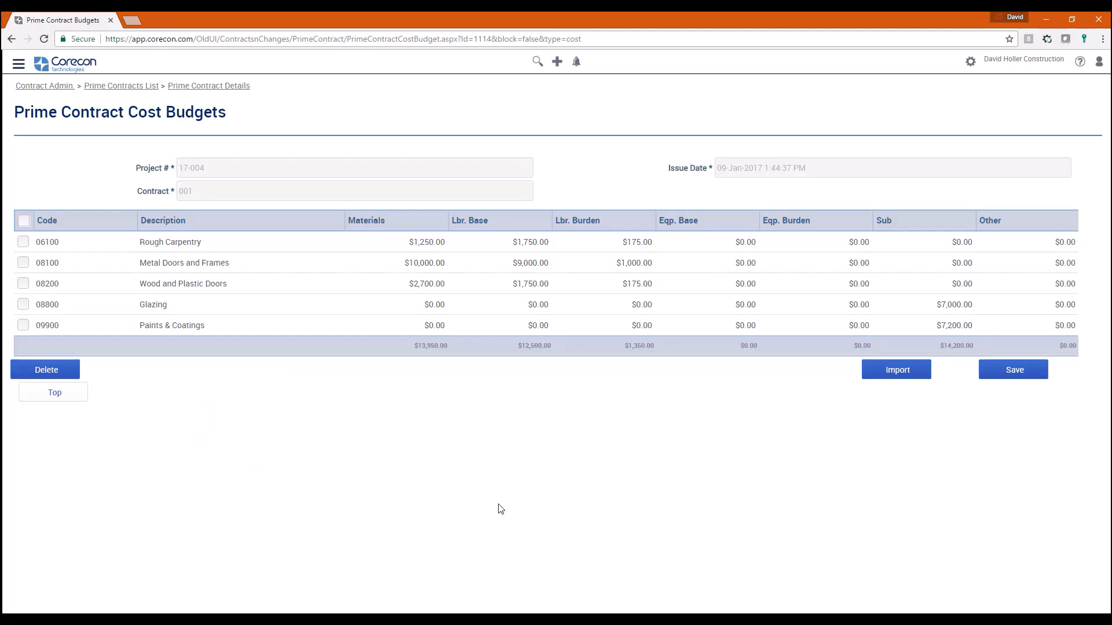
- Go to the project's Procurement area and review its sub invoices and bills
{"action": "left_click", "coordinate": [49, 93]}
{"action": "left_click", "coordinate": [18, 64]}
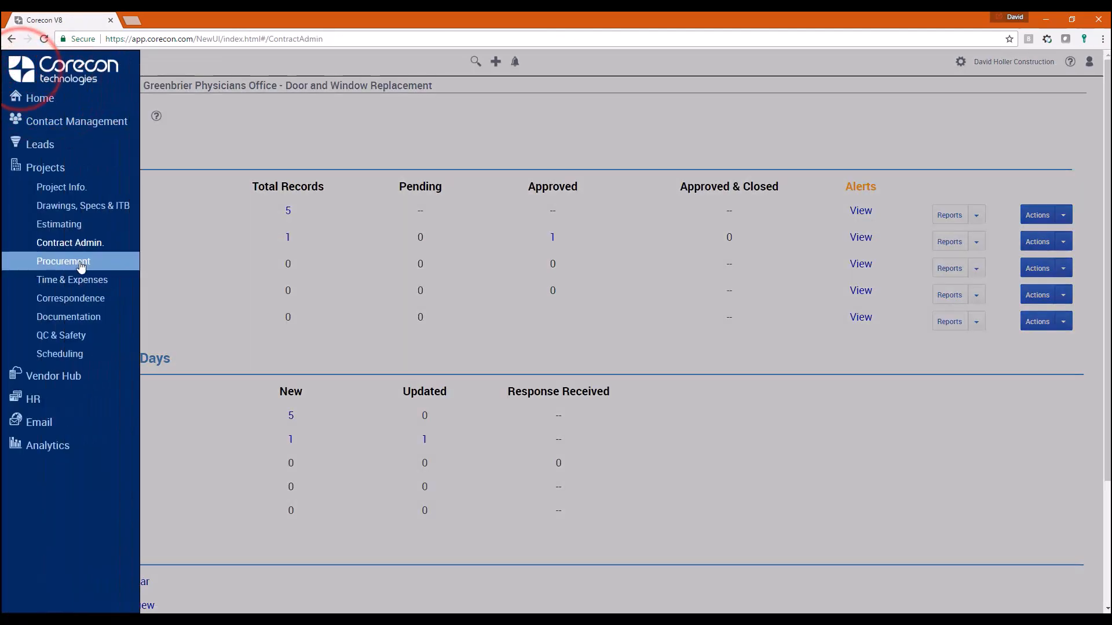
{"action": "left_click", "coordinate": [78, 259]}
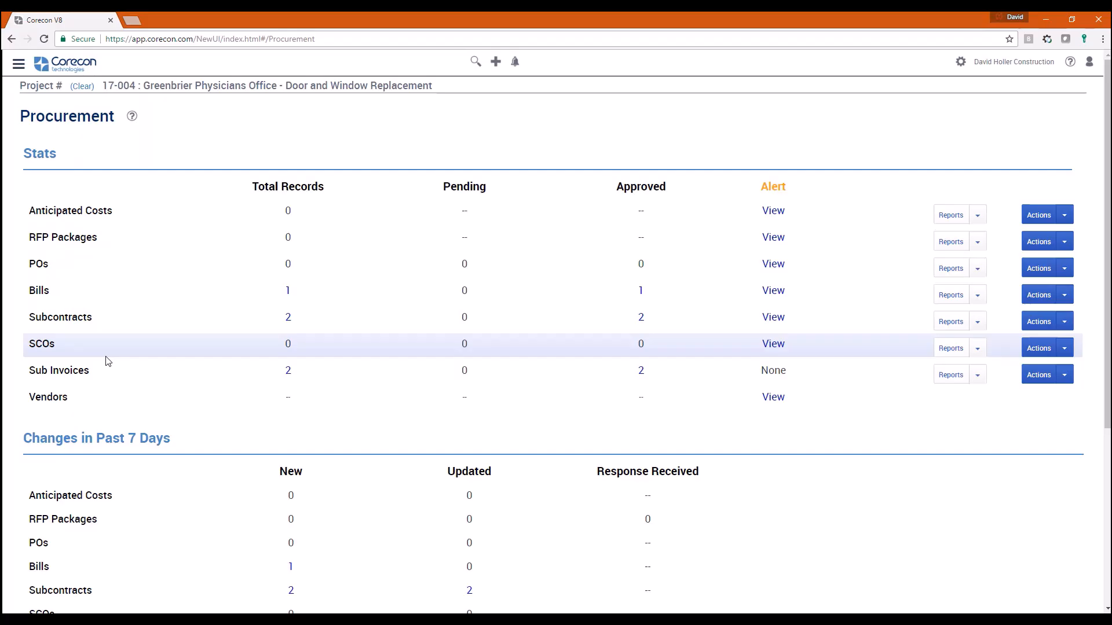
{"action": "left_click", "coordinate": [287, 372]}
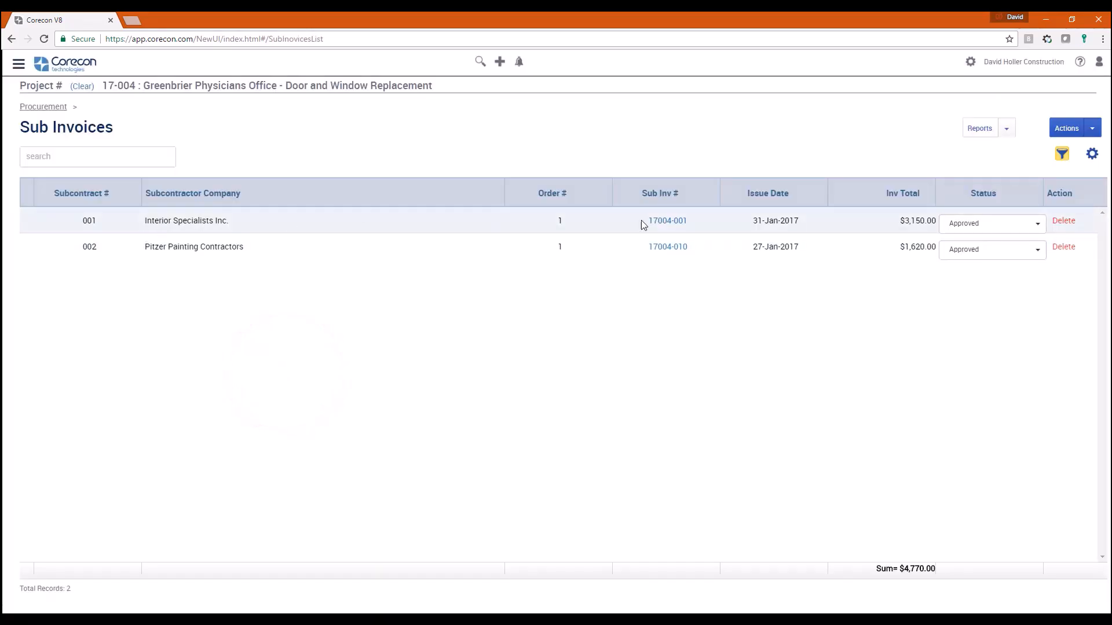
{"action": "left_click", "coordinate": [39, 108]}
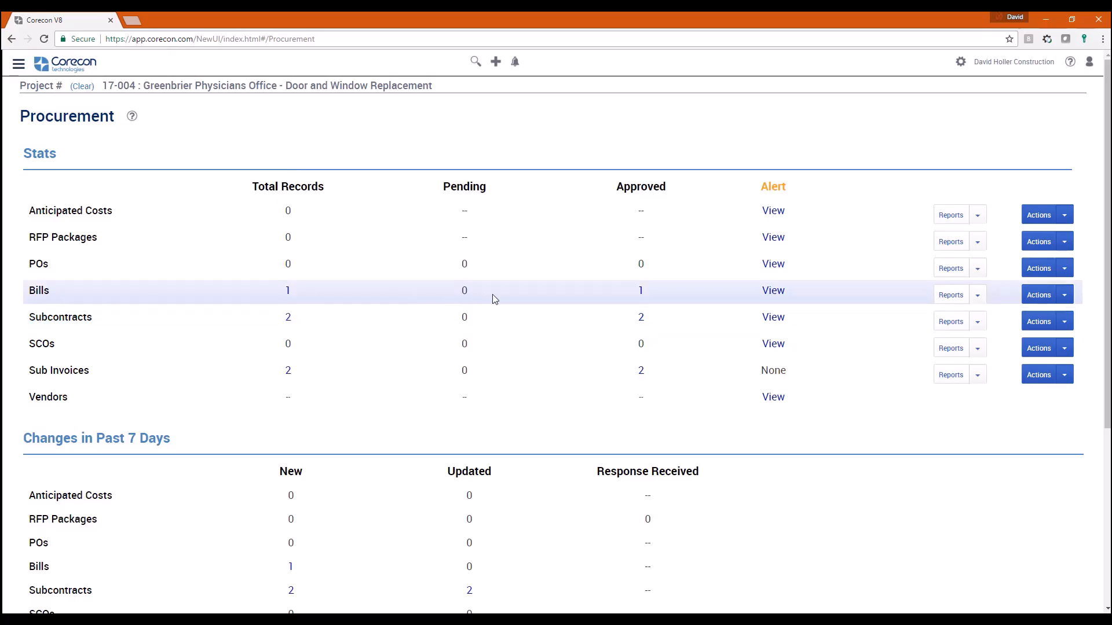
{"action": "left_click", "coordinate": [287, 293]}
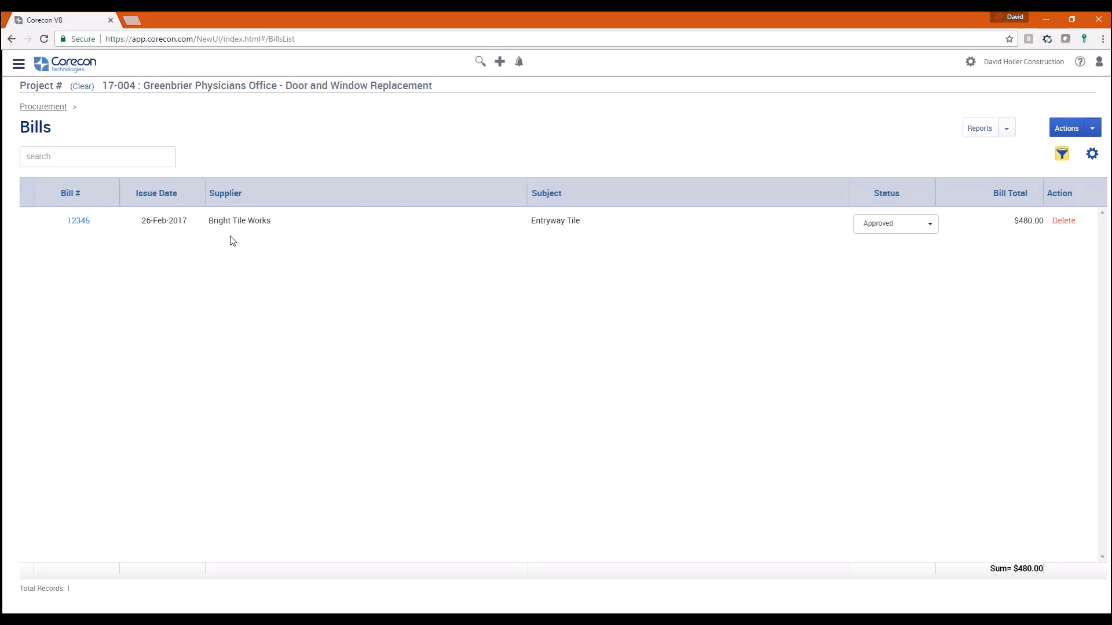
- Generate the Timecard Summary by Employee report for the labor timecards in HR
{"action": "left_click", "coordinate": [19, 64]}
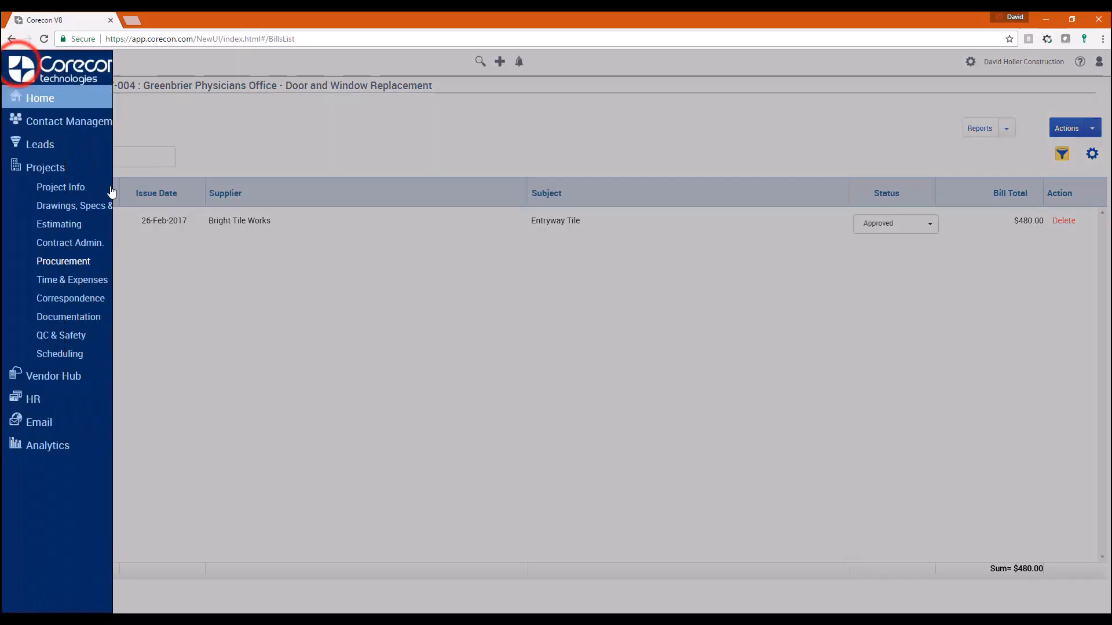
{"action": "left_click", "coordinate": [32, 404]}
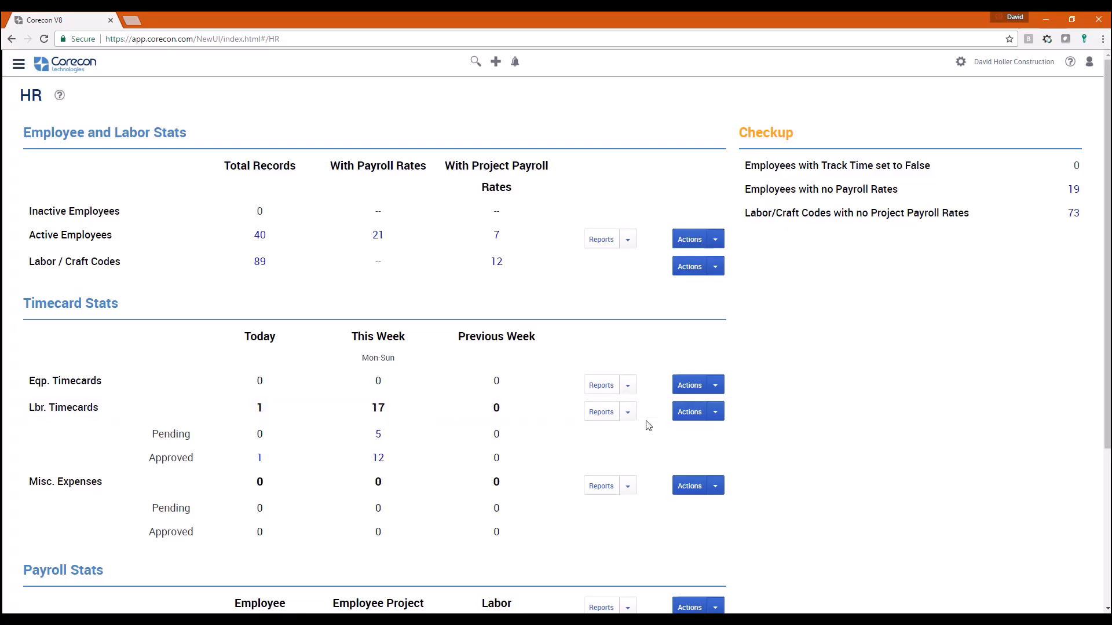
{"action": "left_click", "coordinate": [627, 413]}
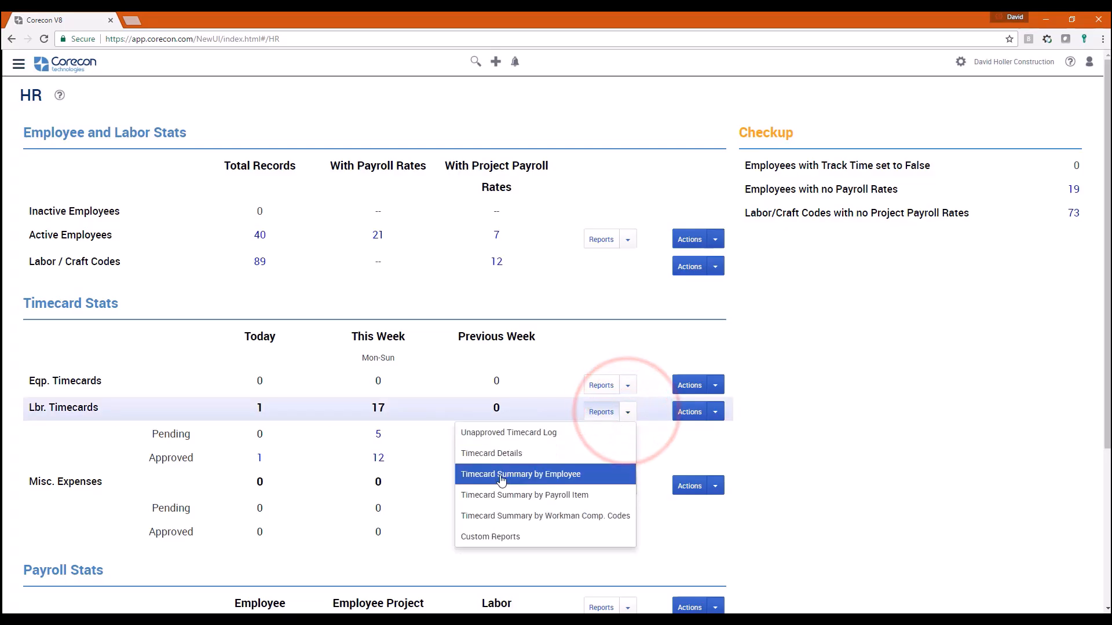
{"action": "left_click", "coordinate": [500, 477]}
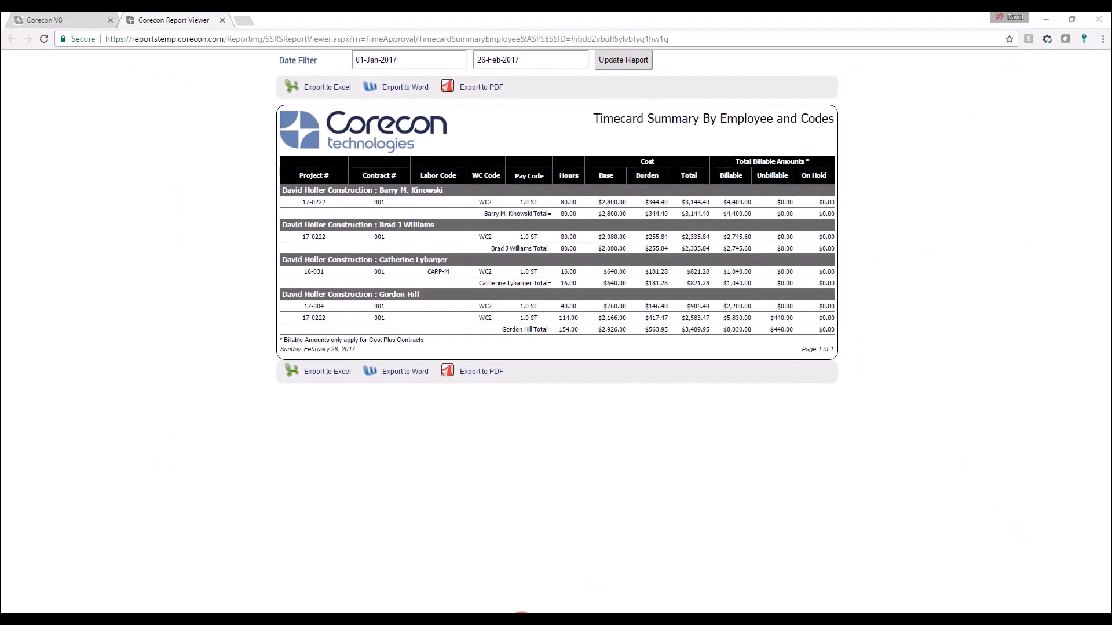
- Switch to QuickBooks Pro 2016 and browse the active vendors in the Vendor Center
{"action": "left_click", "coordinate": [521, 621]}
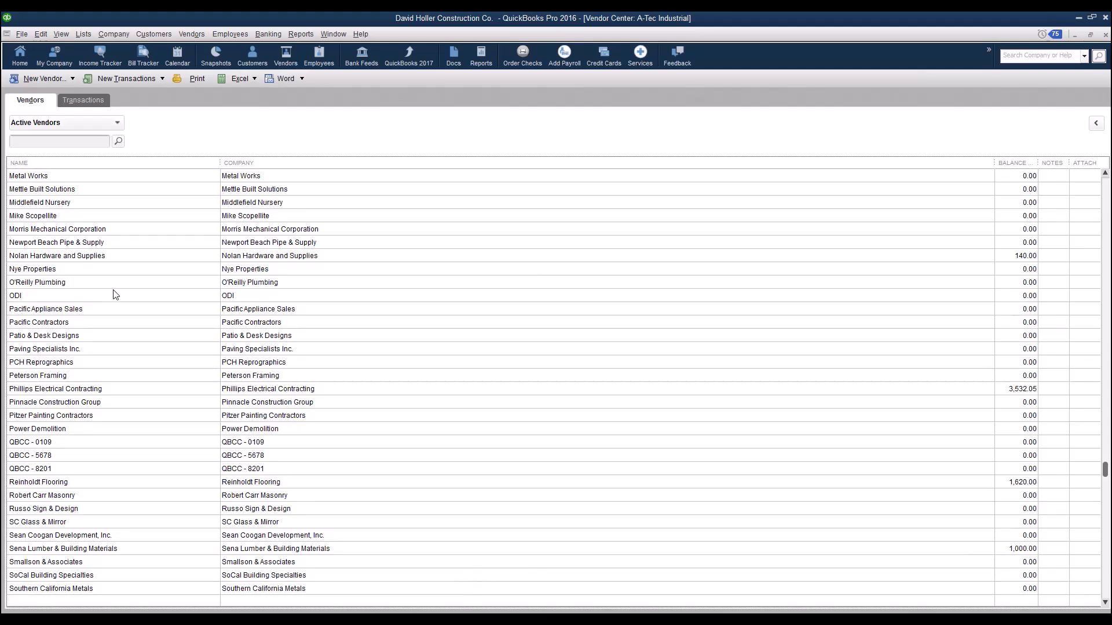
{"action": "scroll", "coordinate": [116, 295], "scroll_direction": "down", "scroll_amount": 1}
{"action": "scroll", "coordinate": [99, 294], "scroll_direction": "up", "scroll_amount": 16}
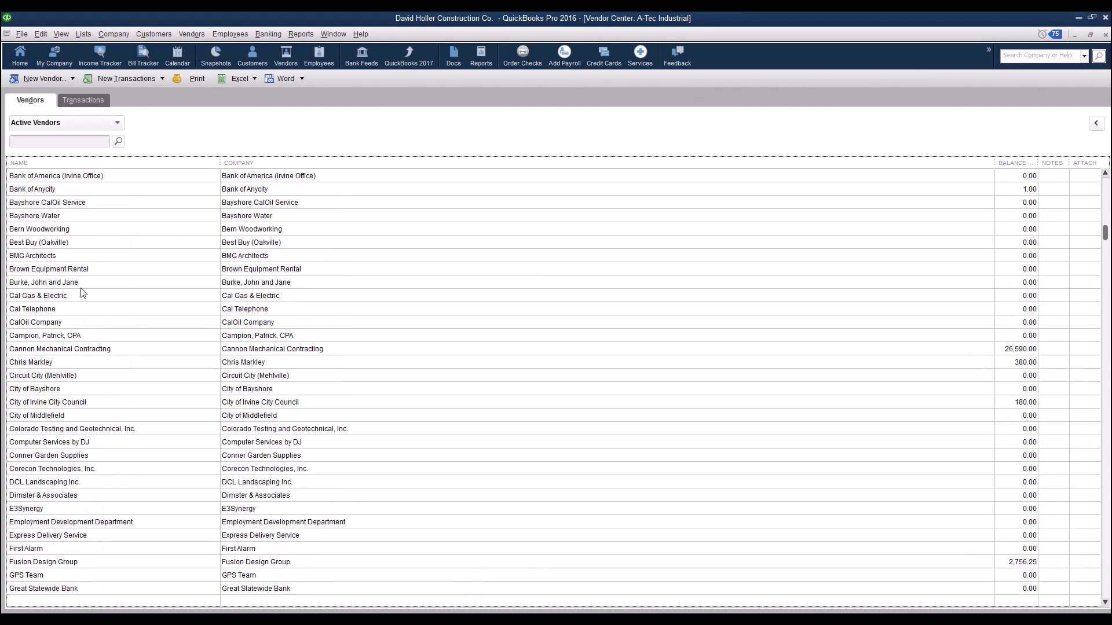
{"action": "scroll", "coordinate": [81, 293], "scroll_direction": "up", "scroll_amount": 3}
- Open the QuickBooks item list and examine the cost code items
{"action": "left_click", "coordinate": [82, 34]}
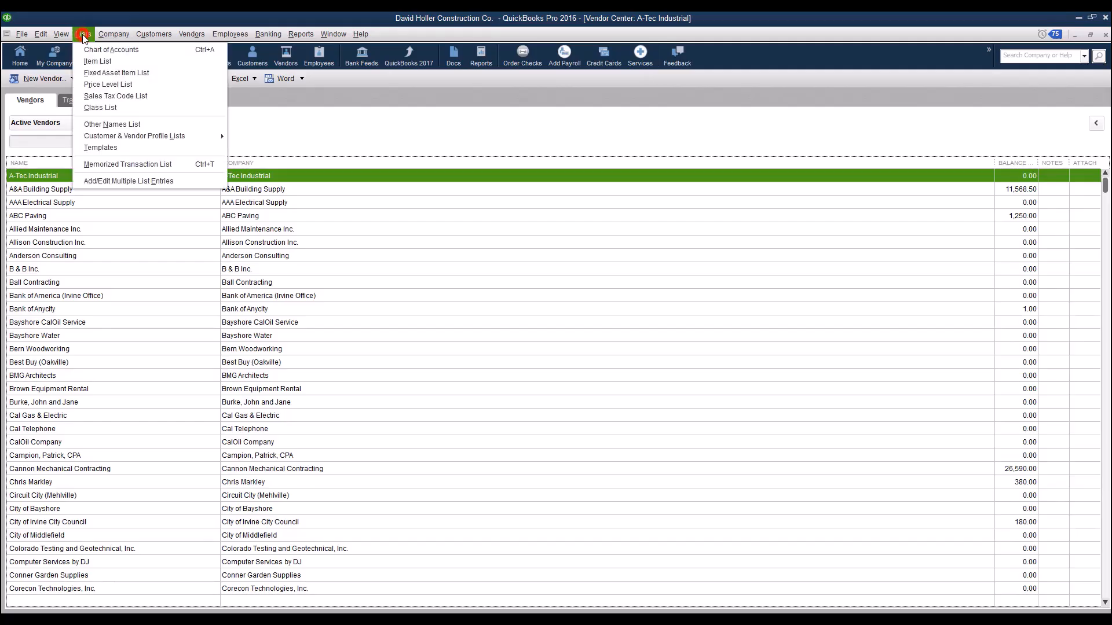
{"action": "left_click", "coordinate": [96, 61]}
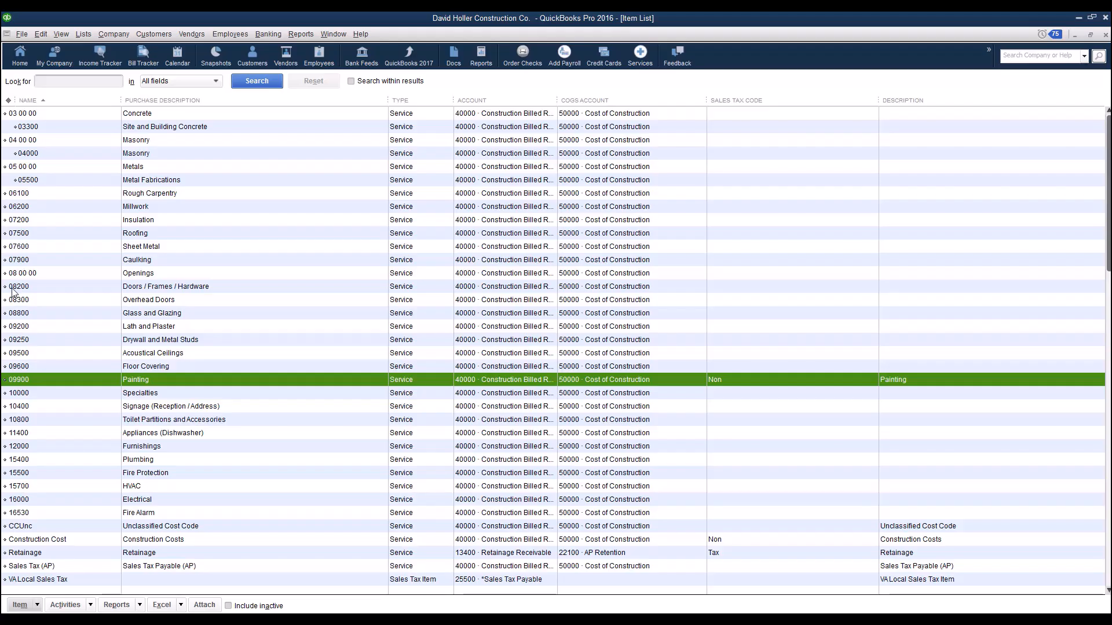
{"action": "left_click", "coordinate": [102, 289]}
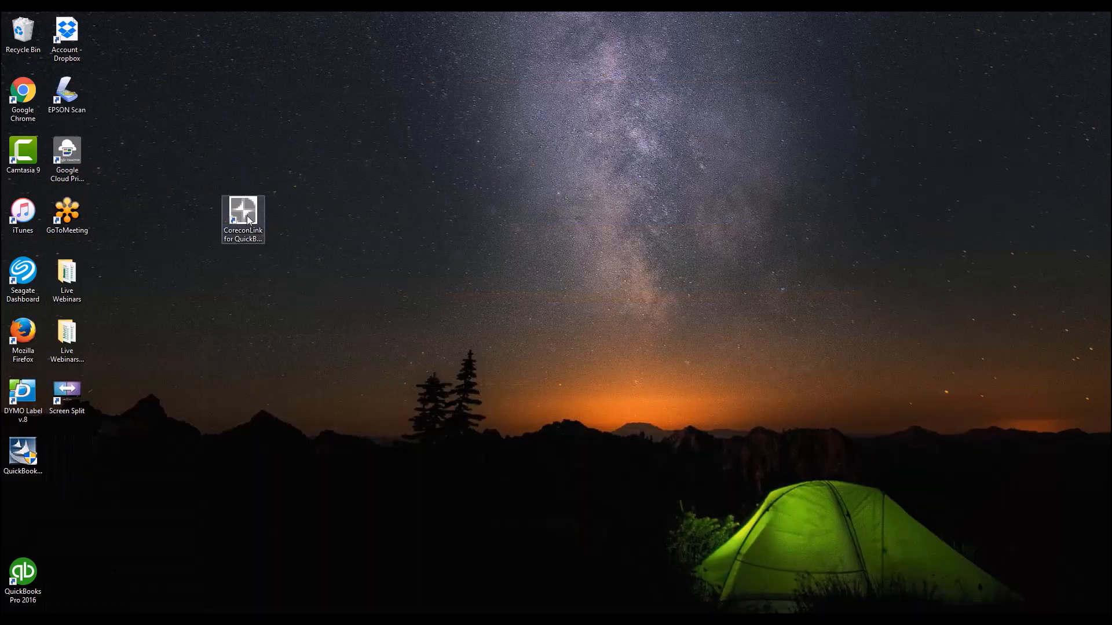
- Launch CoreconLink for QuickBooks, sign in with the saved credentials and connect to AAA New Live QB Data link to Corecon E3-DGH
{"action": "double_click", "coordinate": [247, 215]}
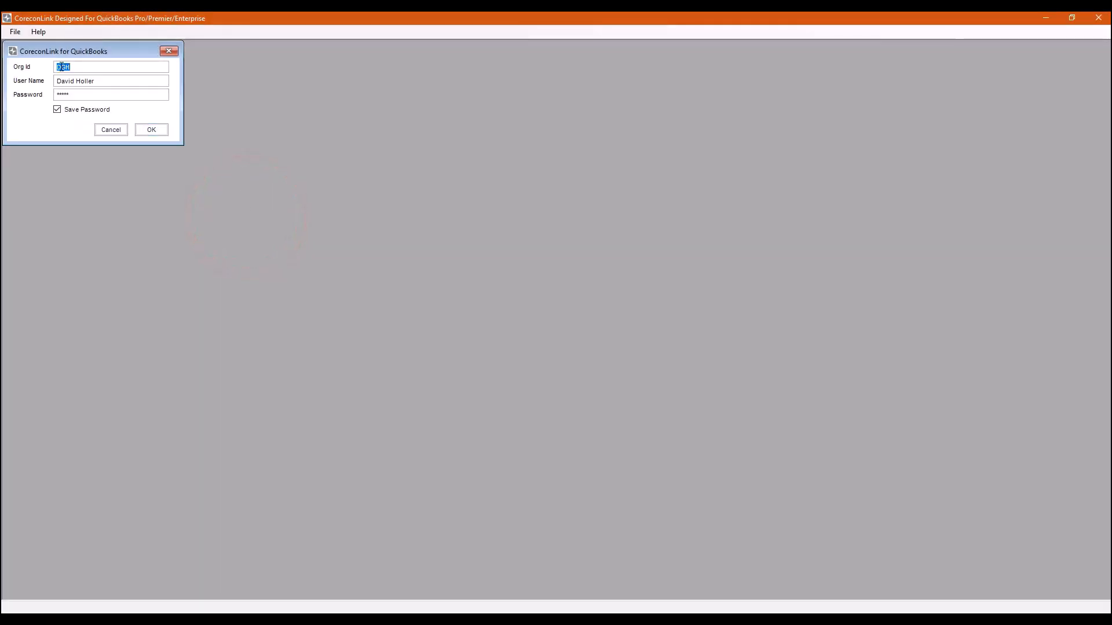
{"action": "left_click", "coordinate": [154, 132]}
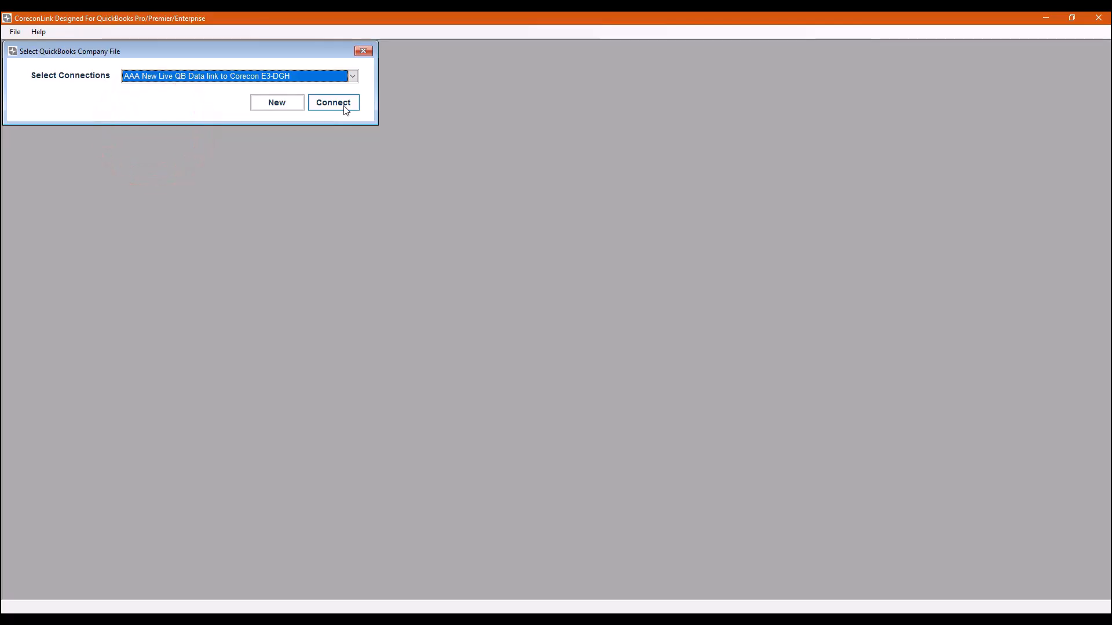
{"action": "left_click", "coordinate": [345, 109]}
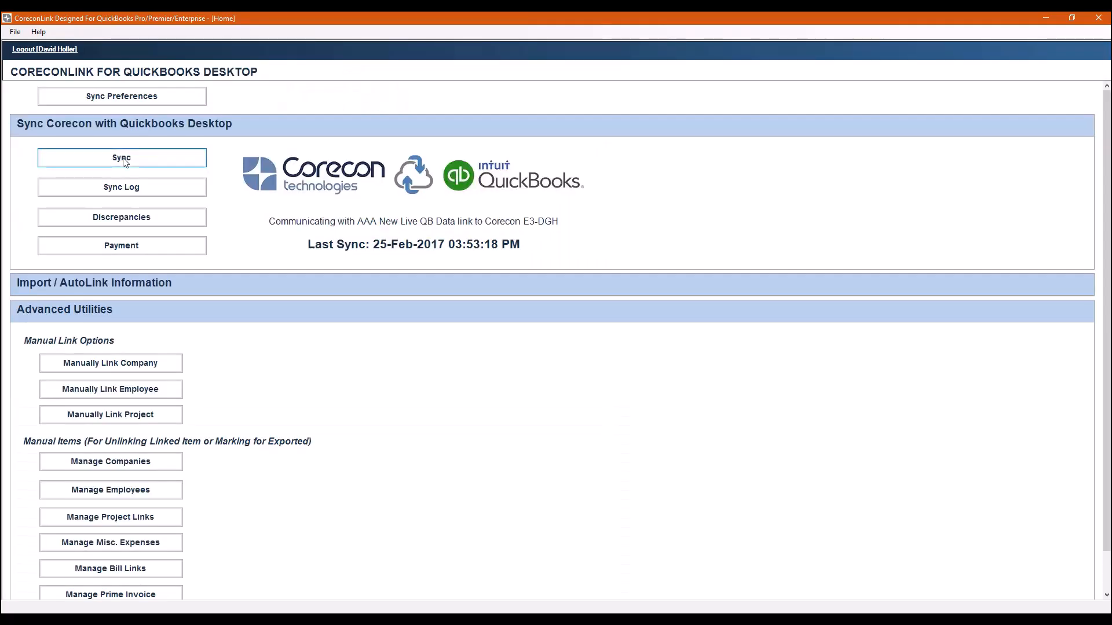
- Start a sync that includes linked companies, linked employees and all approved export options, without applying a date range
{"action": "left_click", "coordinate": [125, 162]}
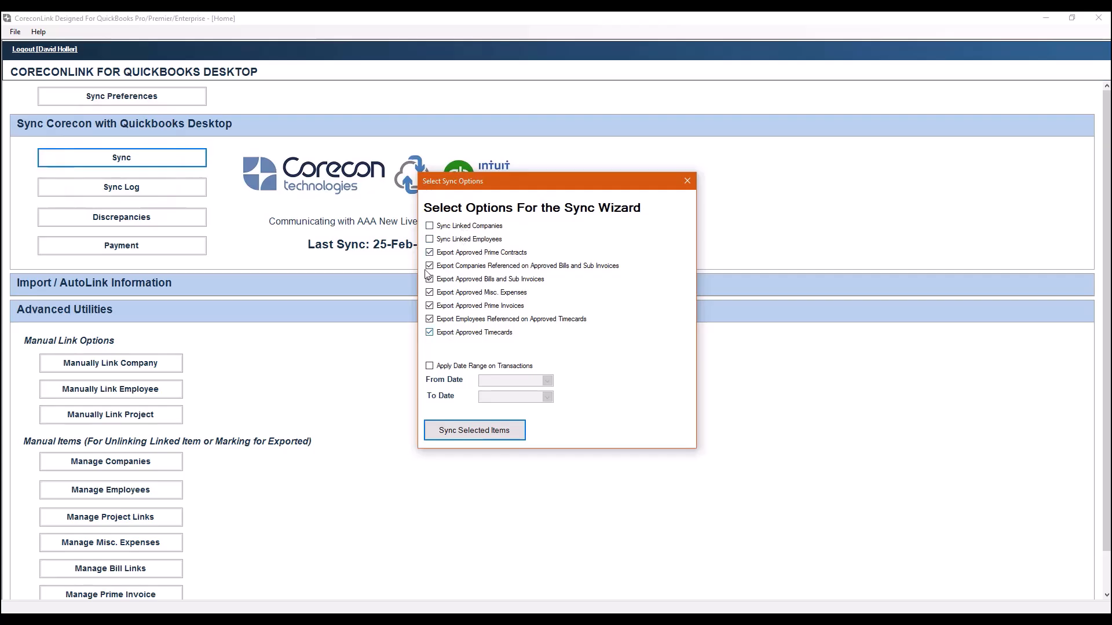
{"action": "left_click", "coordinate": [429, 226]}
{"action": "left_click", "coordinate": [429, 240]}
{"action": "left_click", "coordinate": [471, 434]}
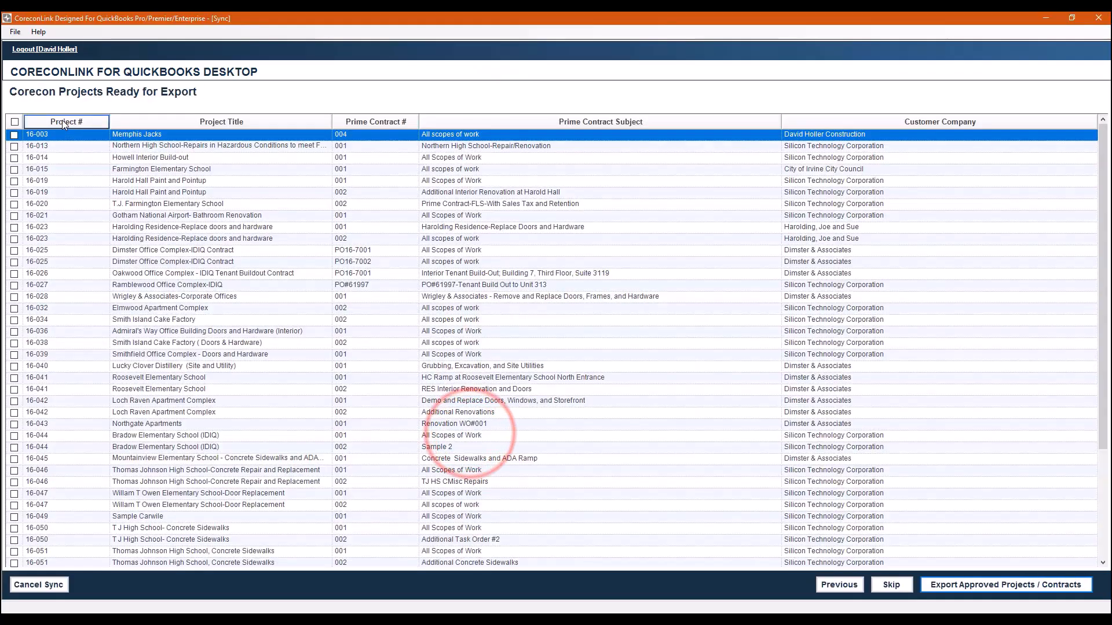
- Sort the projects ready for export by project number and export only project 17-004 with prime contract 001
{"action": "left_click", "coordinate": [62, 120]}
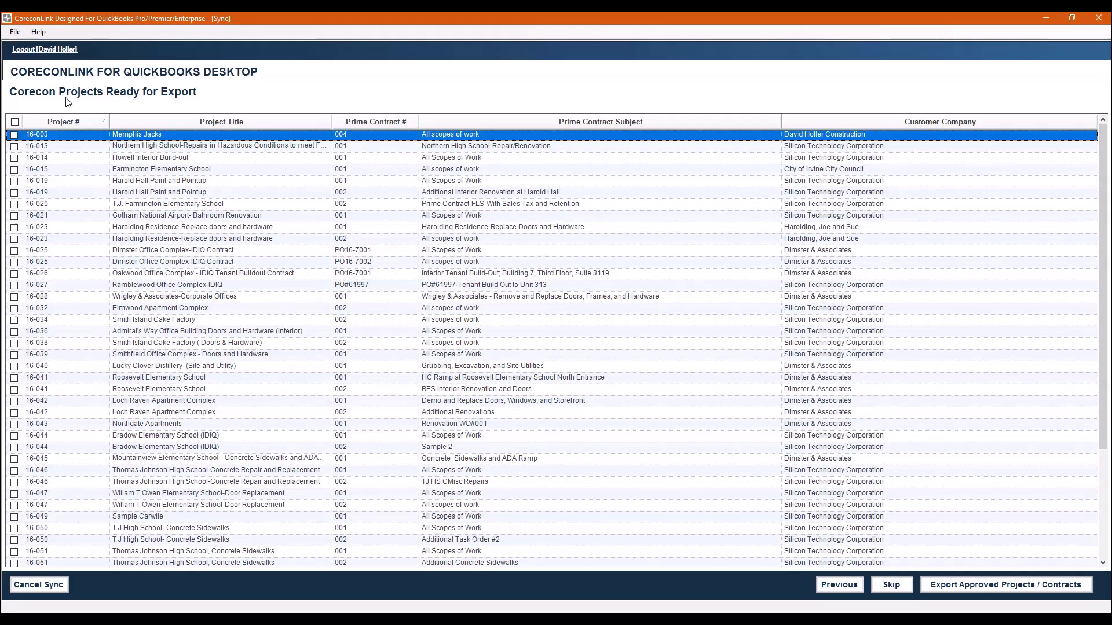
{"action": "scroll", "coordinate": [190, 331], "scroll_direction": "down", "scroll_amount": 1}
{"action": "scroll", "coordinate": [174, 359], "scroll_direction": "down", "scroll_amount": 2}
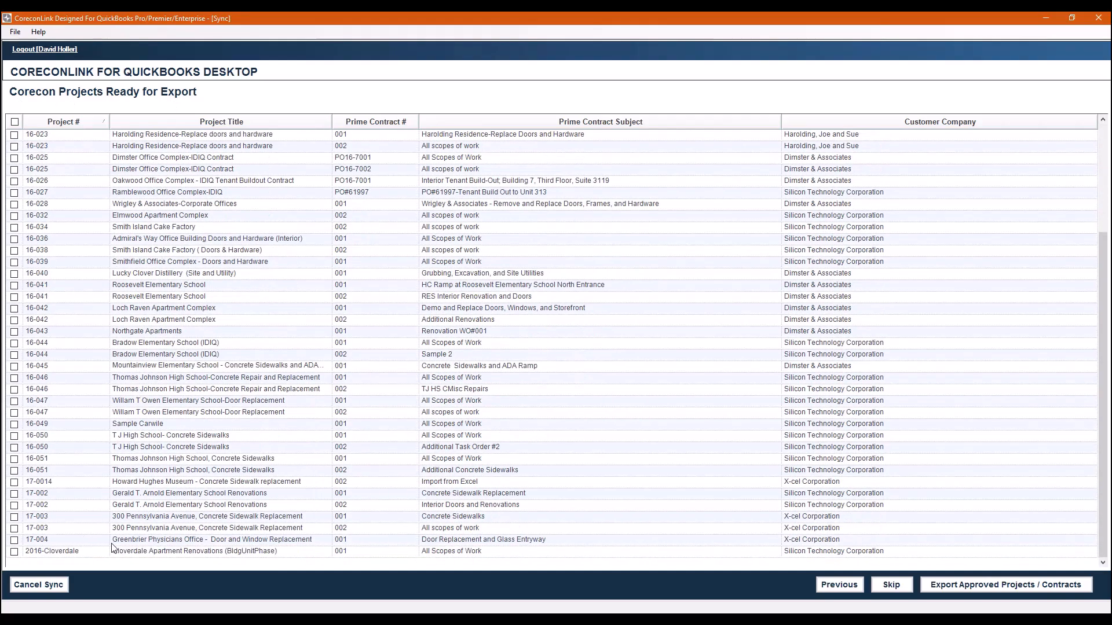
{"action": "left_click", "coordinate": [14, 541]}
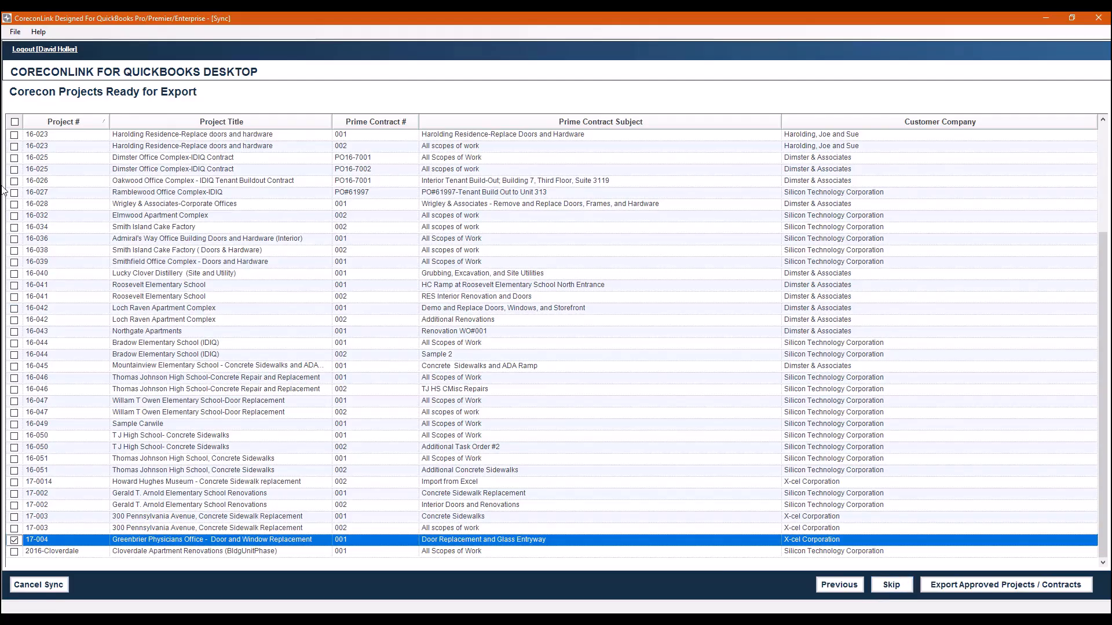
{"action": "left_click", "coordinate": [15, 121]}
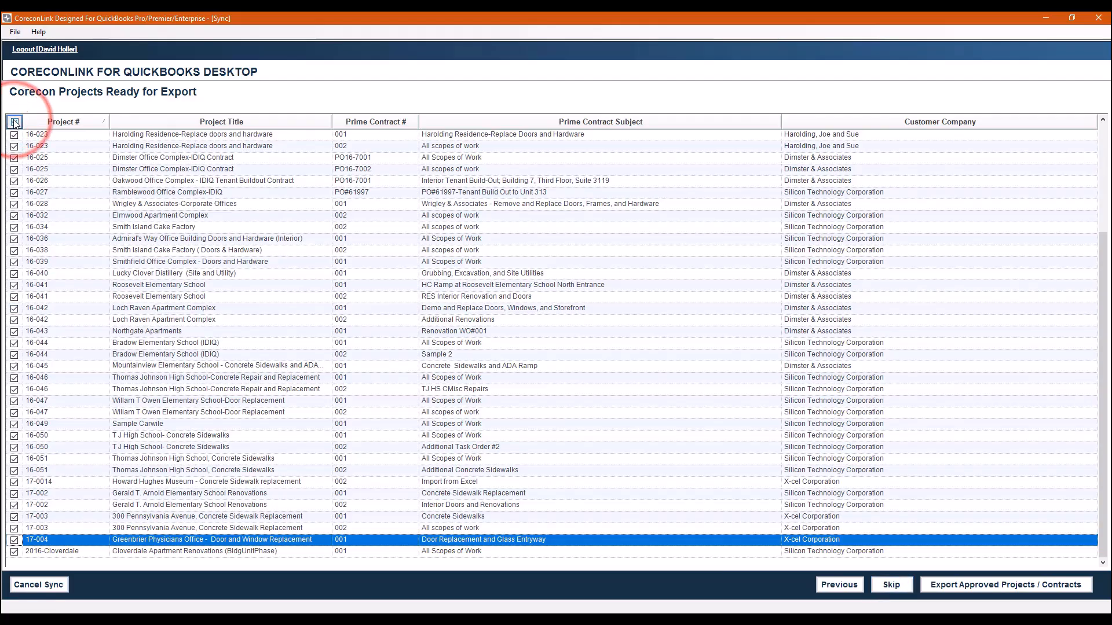
{"action": "left_click", "coordinate": [15, 122]}
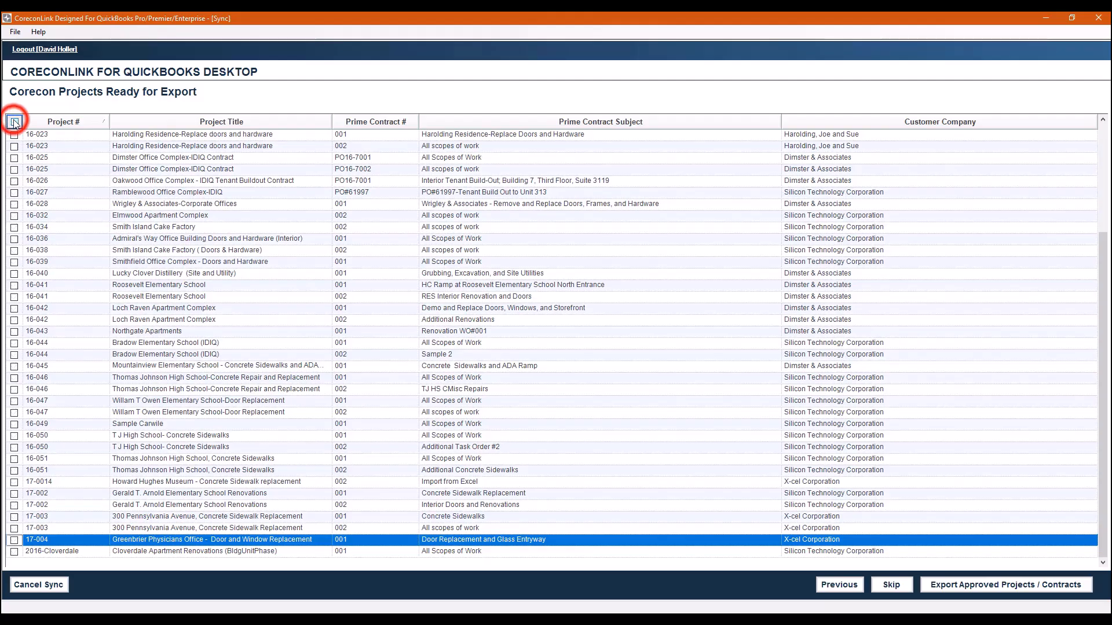
{"action": "left_click", "coordinate": [14, 541]}
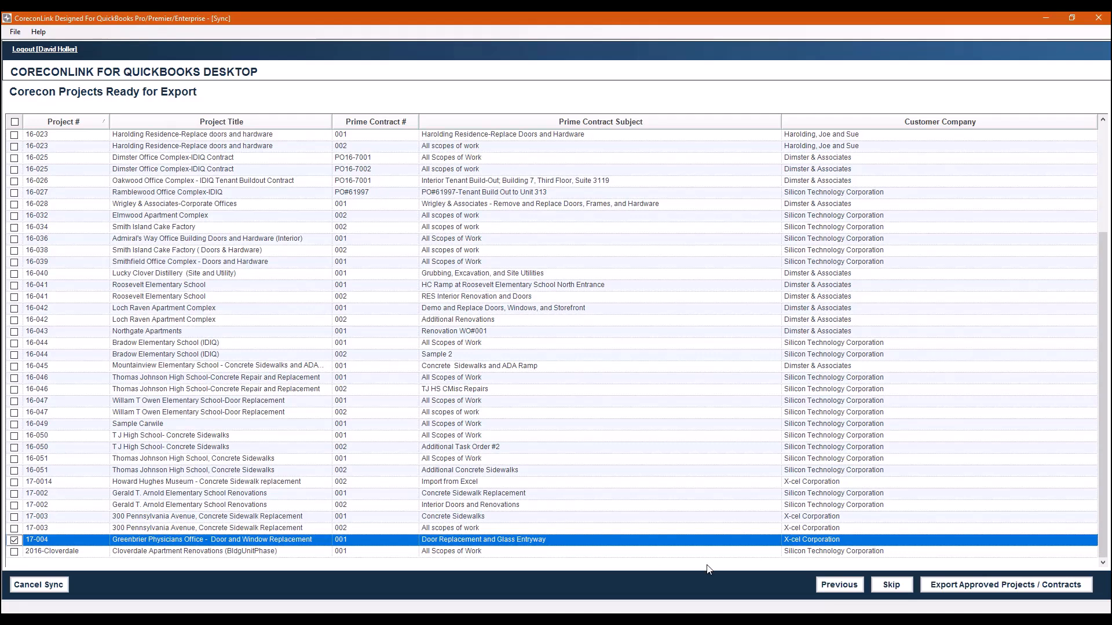
{"action": "left_click", "coordinate": [960, 588]}
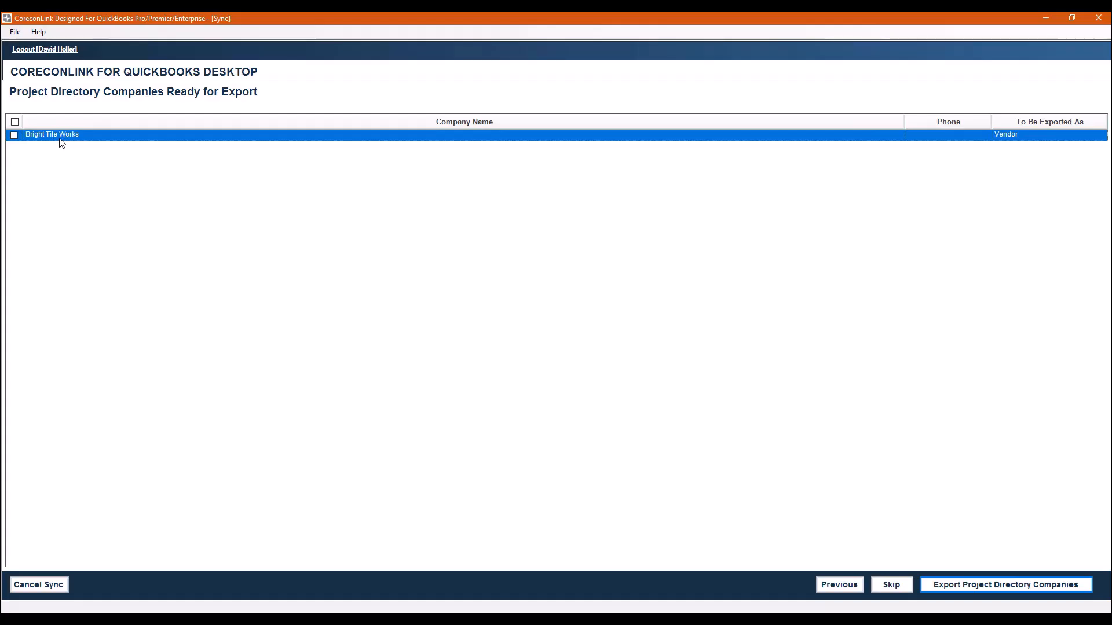
- Export the company Bright Tile Works, plus project 17-004's bill 12345 and sub invoices 17004-001 and 17004-010
{"action": "left_click", "coordinate": [14, 135]}
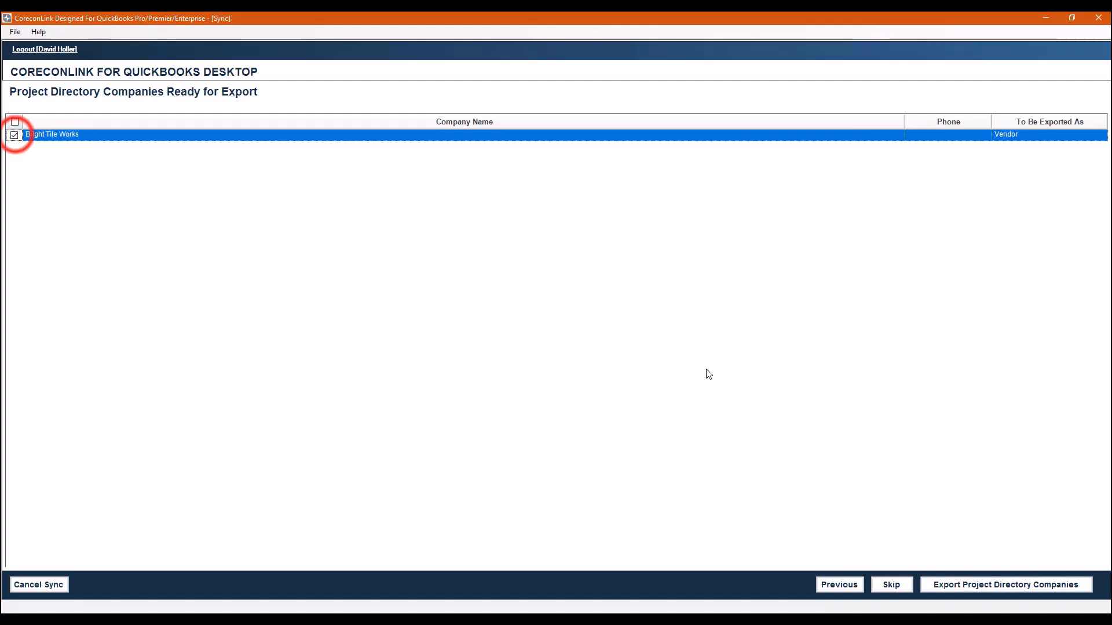
{"action": "left_click", "coordinate": [974, 586]}
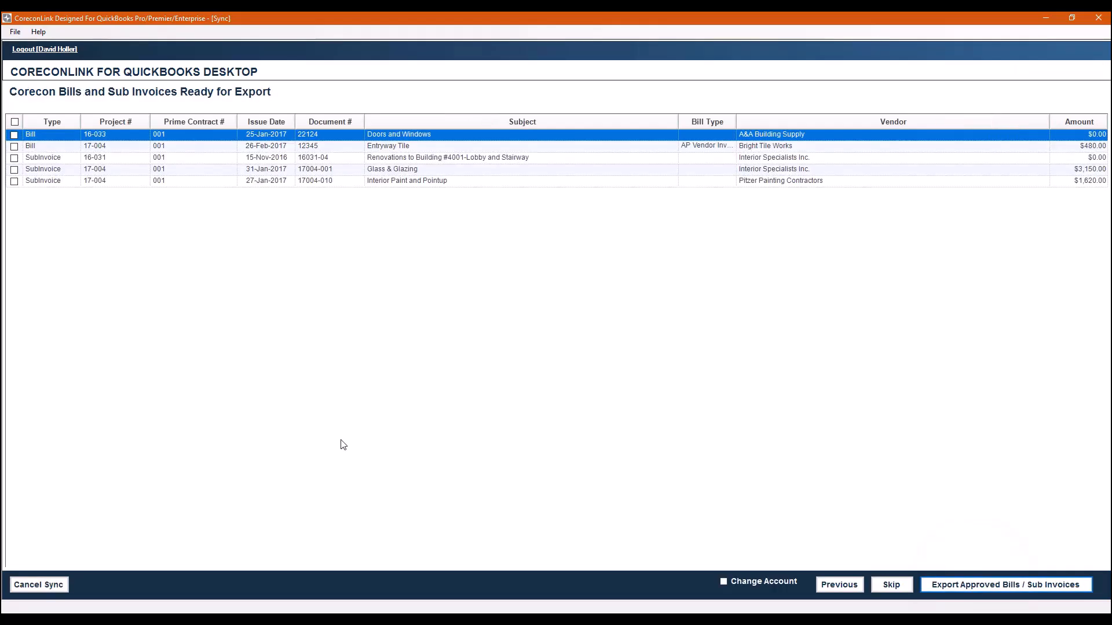
{"action": "left_click", "coordinate": [14, 146]}
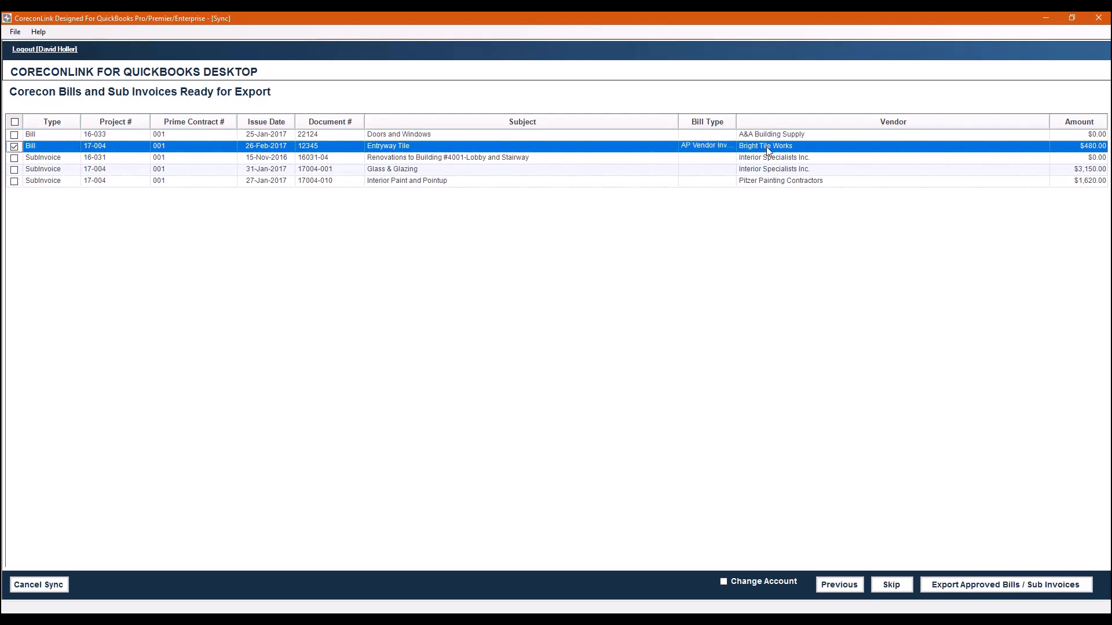
{"action": "left_click", "coordinate": [14, 169]}
{"action": "left_click", "coordinate": [14, 181]}
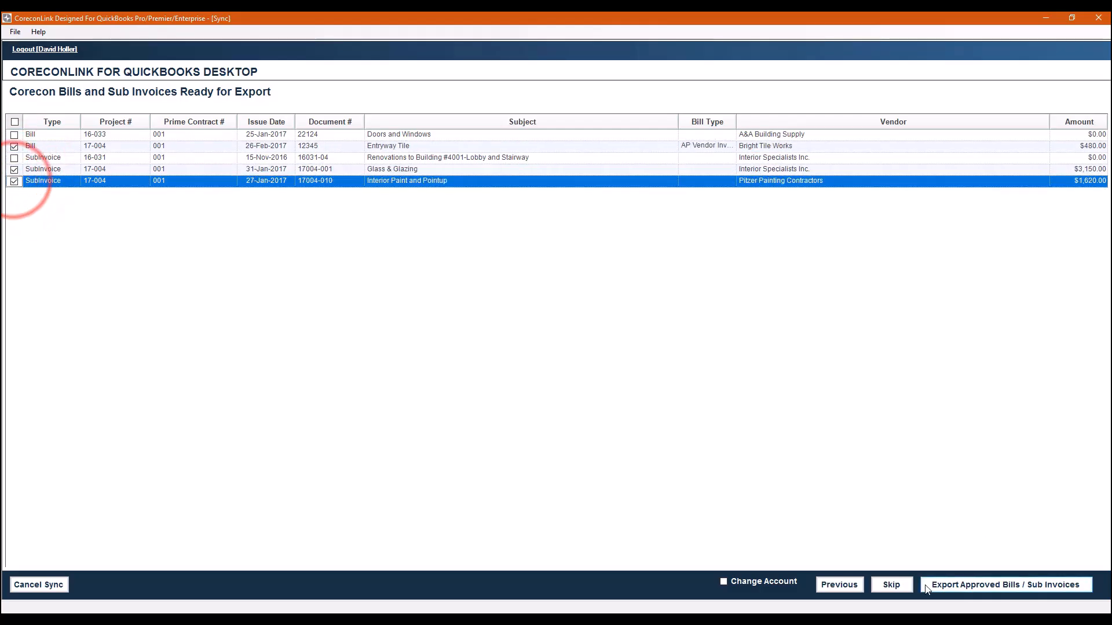
{"action": "left_click", "coordinate": [947, 586]}
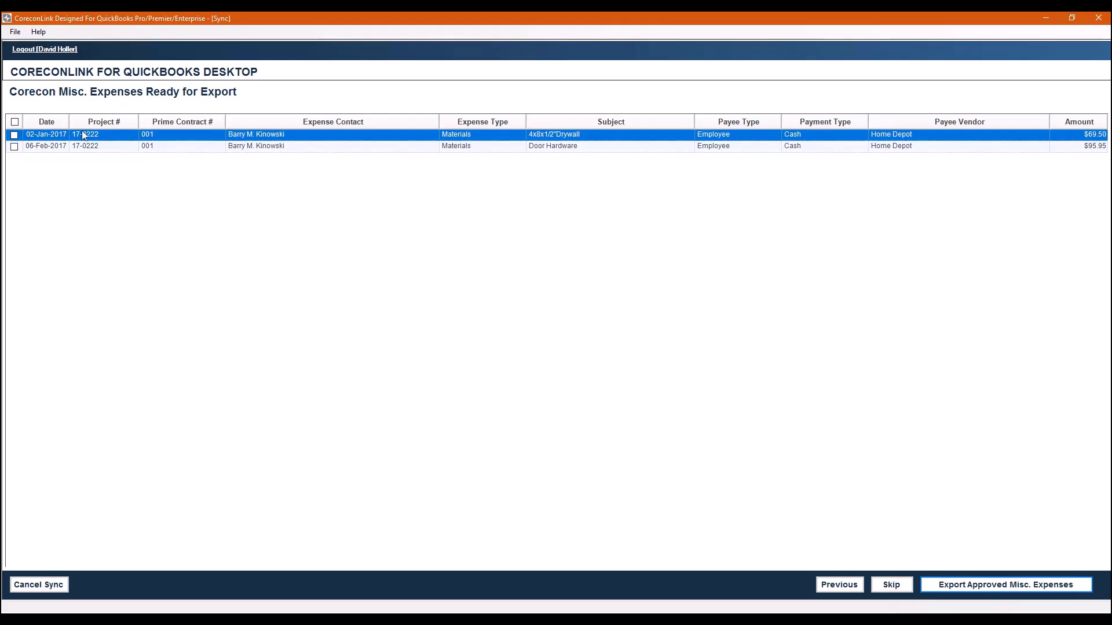
- Skip exporting the misc. expenses, prime invoices and employees
{"action": "left_click", "coordinate": [891, 585]}
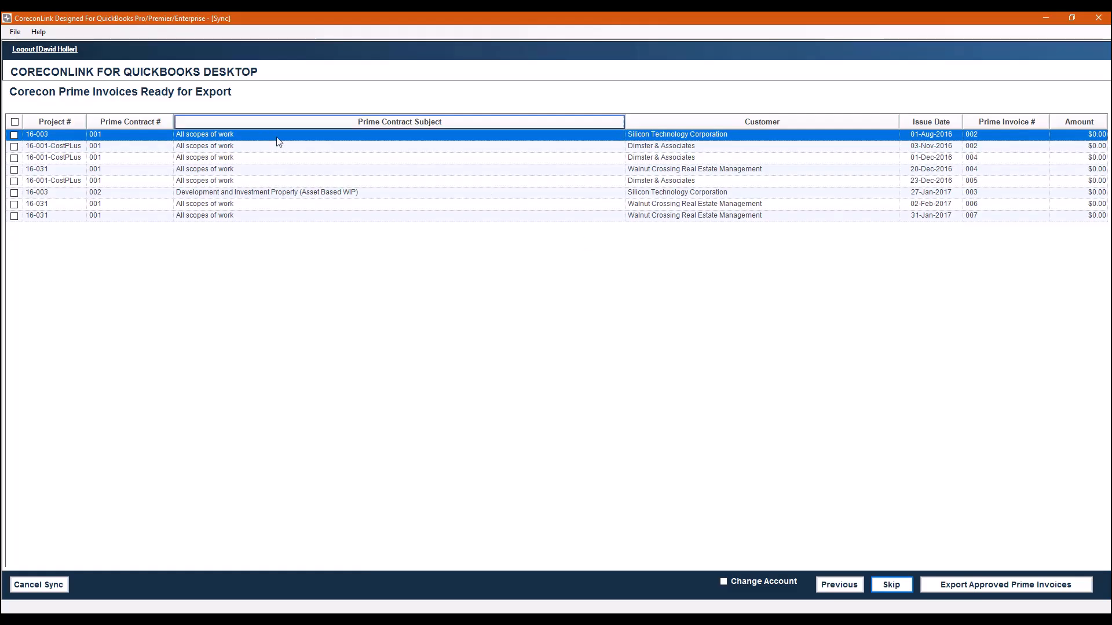
{"action": "left_click", "coordinate": [899, 583]}
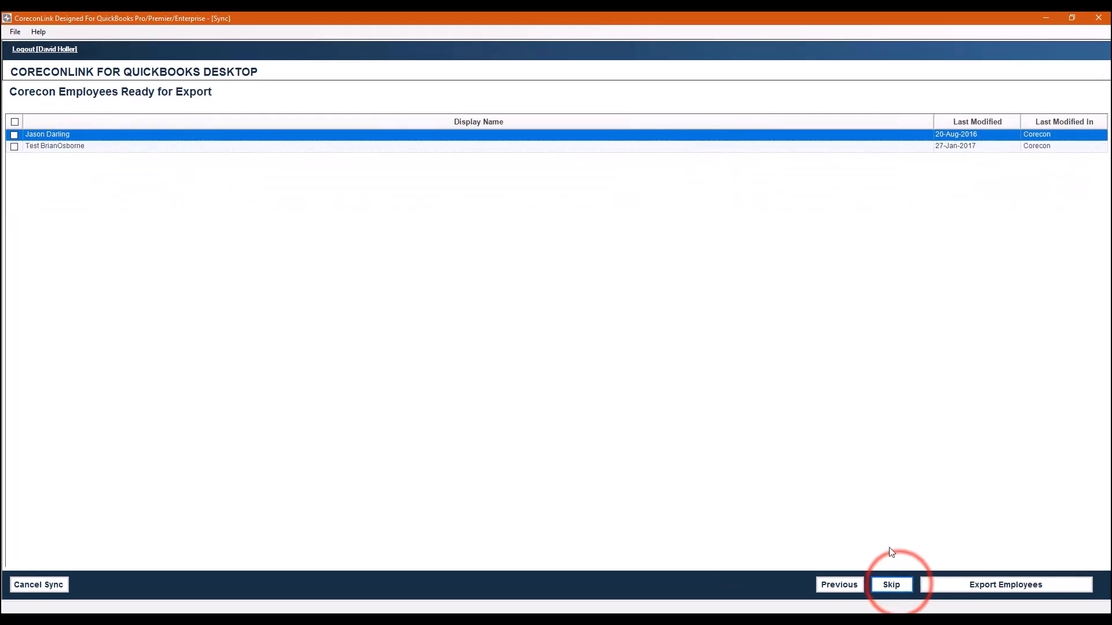
{"action": "left_click", "coordinate": [896, 588]}
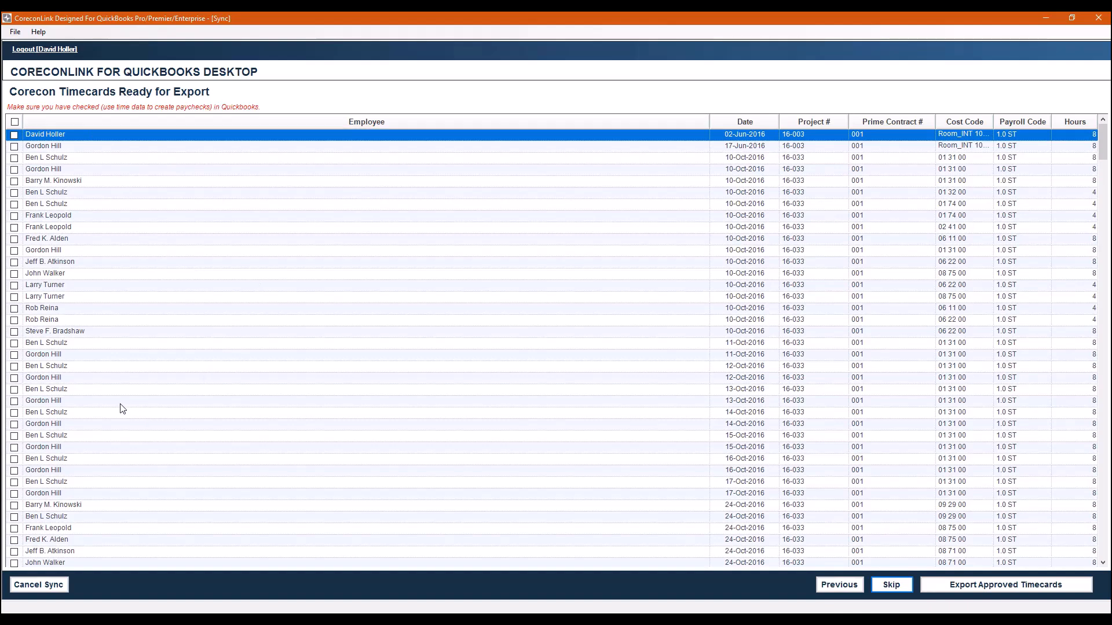
- Sort the approved timecards by project number and export the five 17-004 timecards dated 09-Jan-2017 to 13-Jan-2017
{"action": "left_click", "coordinate": [808, 123]}
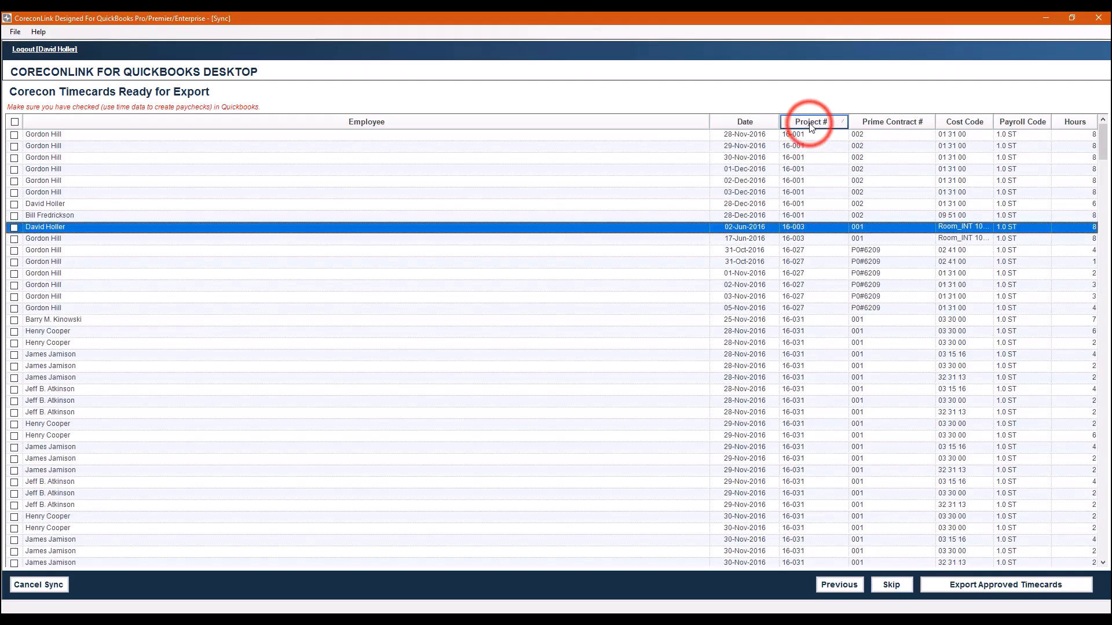
{"action": "scroll", "coordinate": [816, 268], "scroll_direction": "down", "scroll_amount": 20}
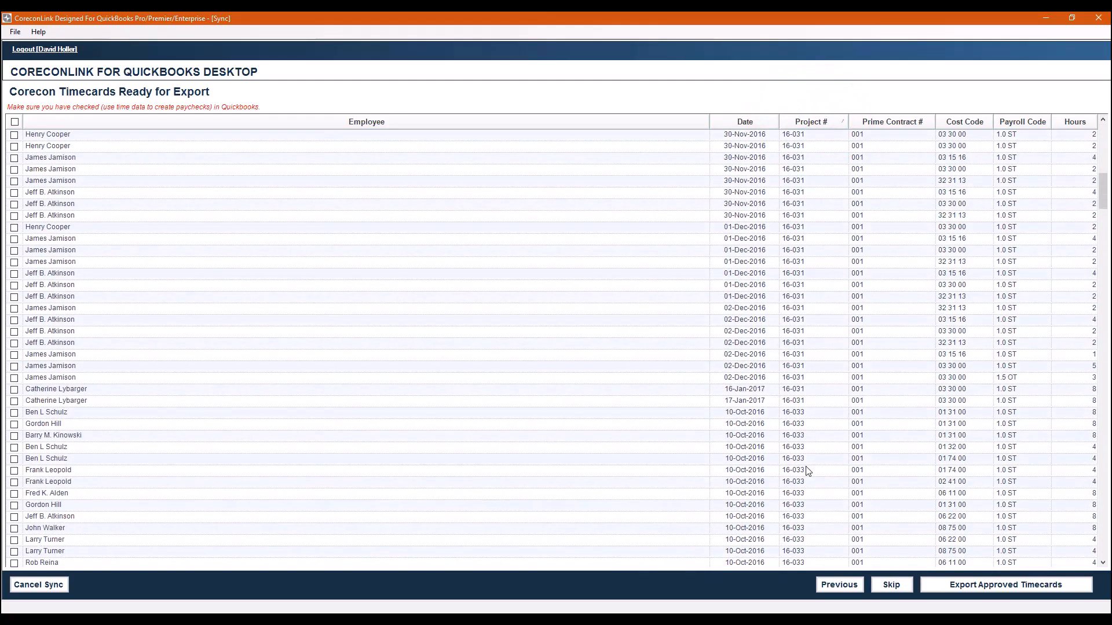
{"action": "scroll", "coordinate": [815, 510], "scroll_direction": "down", "scroll_amount": 20}
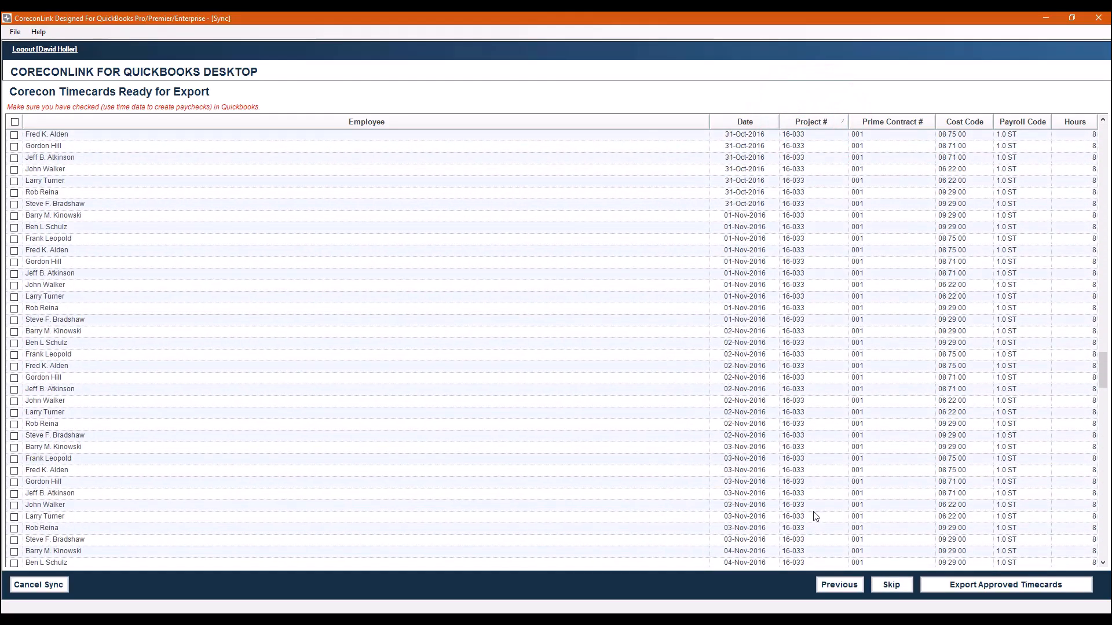
{"action": "scroll", "coordinate": [815, 517], "scroll_direction": "down", "scroll_amount": 15}
{"action": "left_click", "coordinate": [13, 320]}
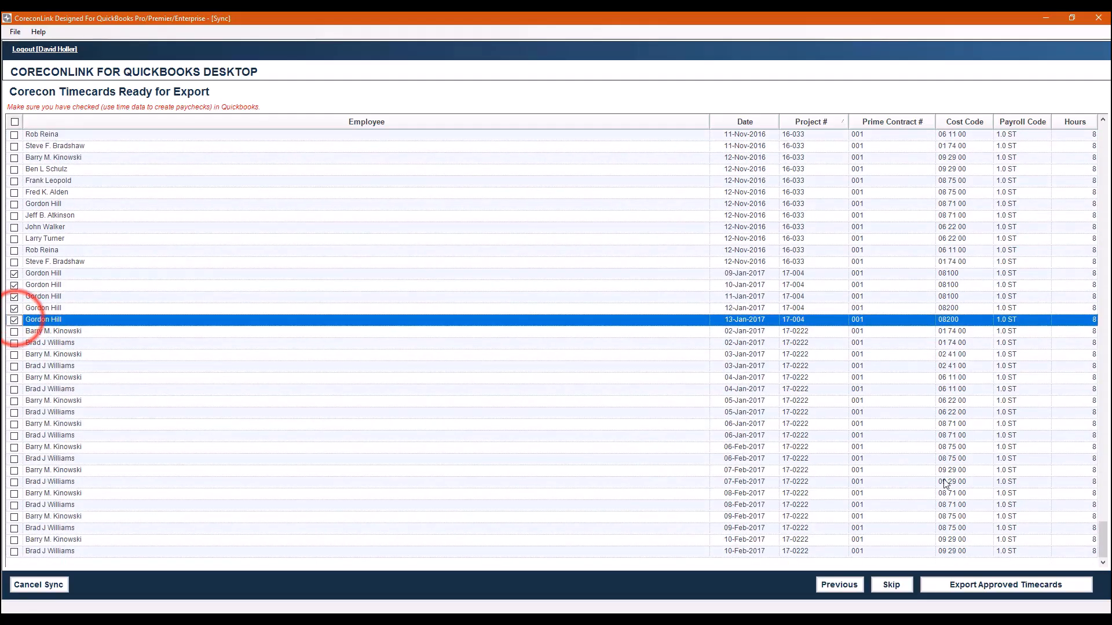
{"action": "left_click", "coordinate": [979, 590]}
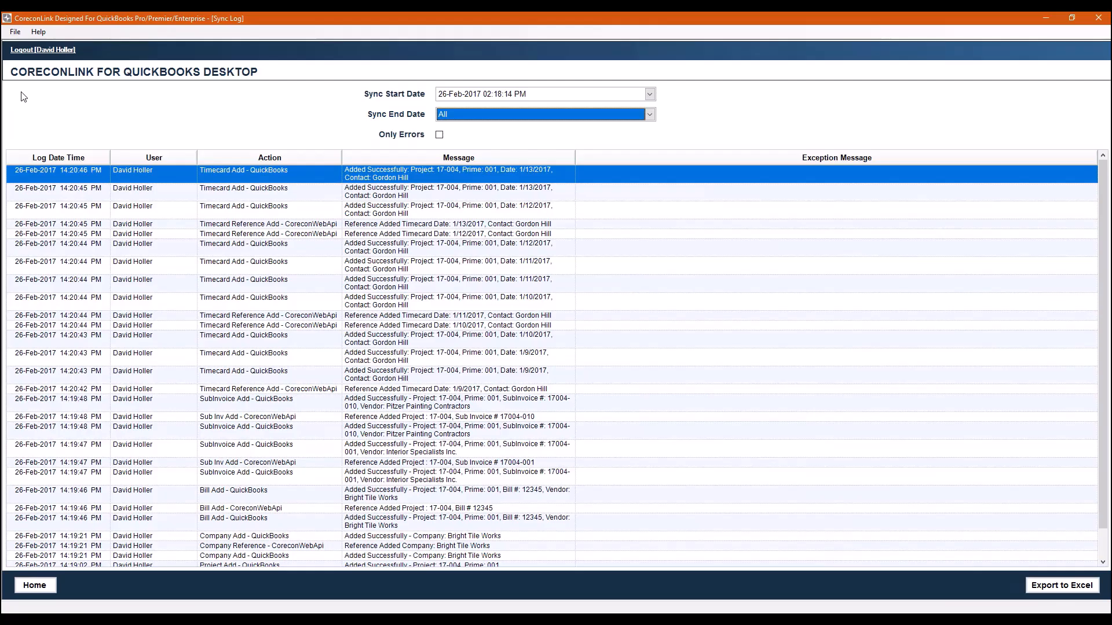
- Review the sync log starting 26-Feb-2017 02:18:14 PM, check it for errors only, and return to the home page
{"action": "scroll", "coordinate": [484, 372], "scroll_direction": "down", "scroll_amount": 1}
{"action": "left_click", "coordinate": [439, 135]}
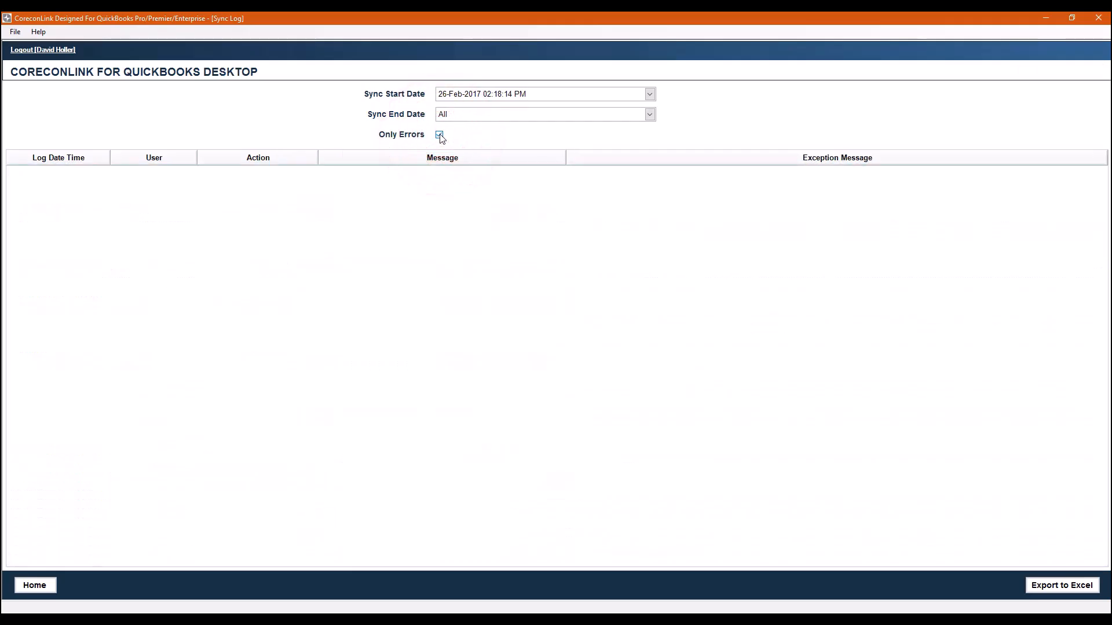
{"action": "left_click", "coordinate": [439, 135]}
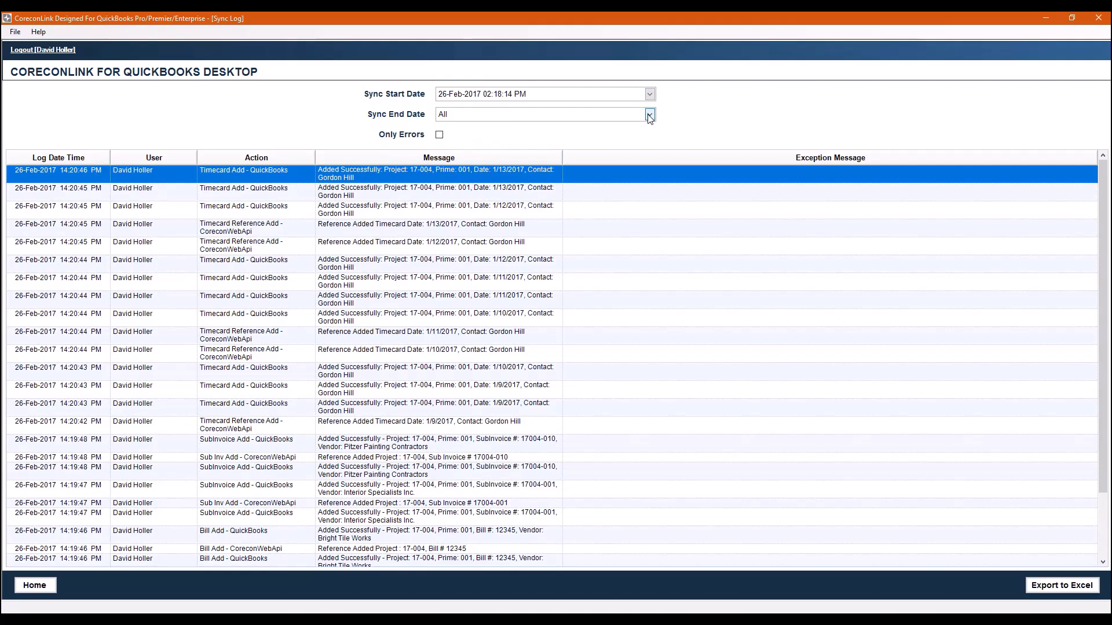
{"action": "left_click", "coordinate": [651, 95]}
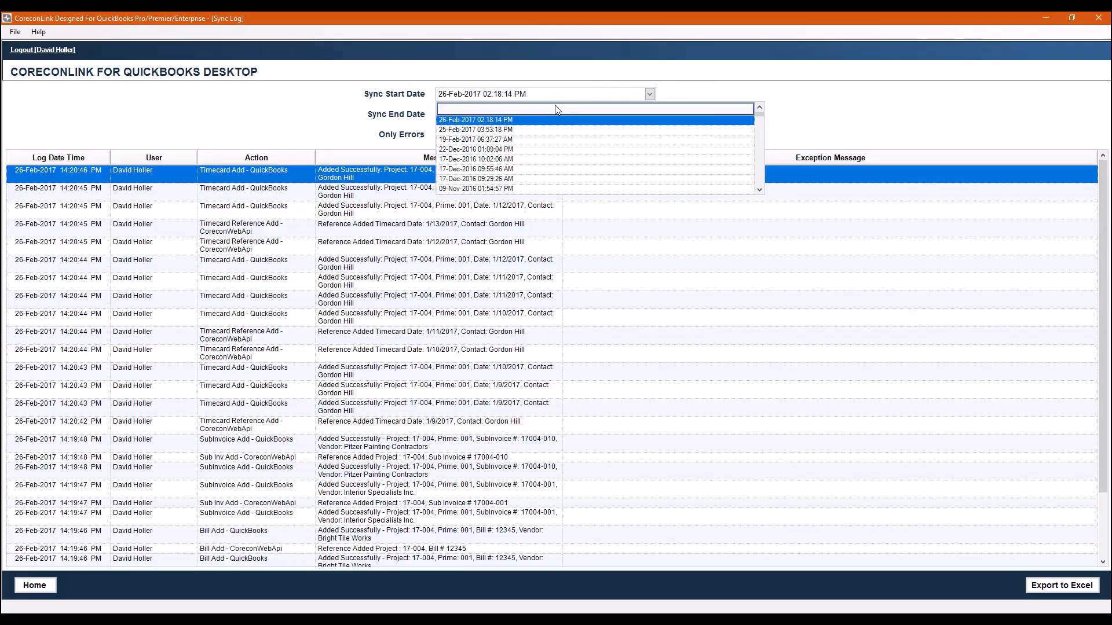
{"action": "left_click", "coordinate": [542, 119]}
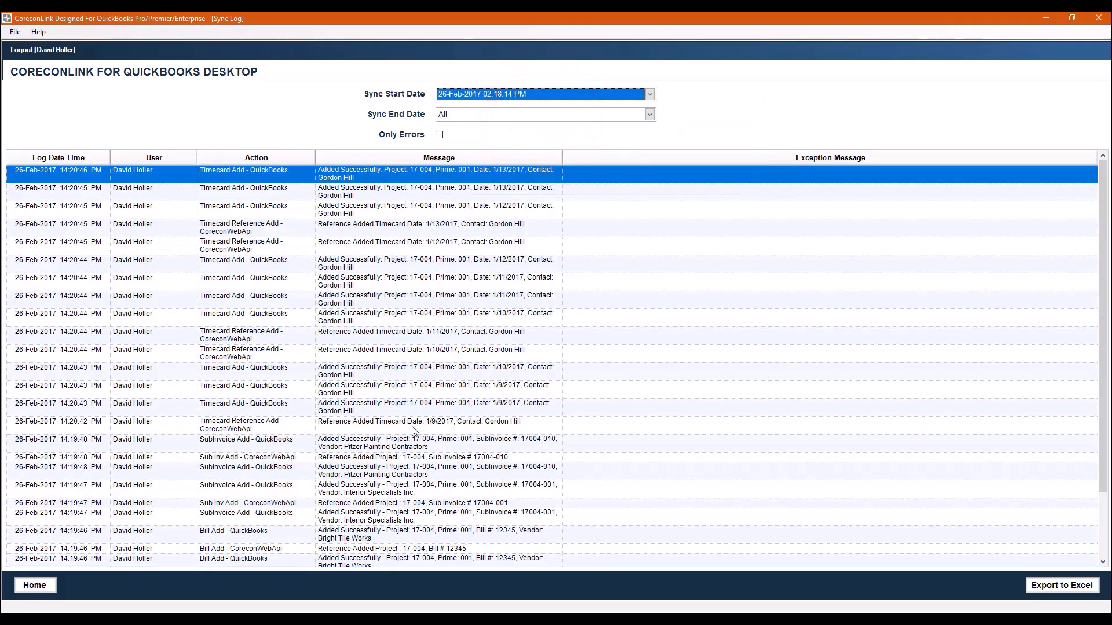
{"action": "left_click", "coordinate": [45, 583]}
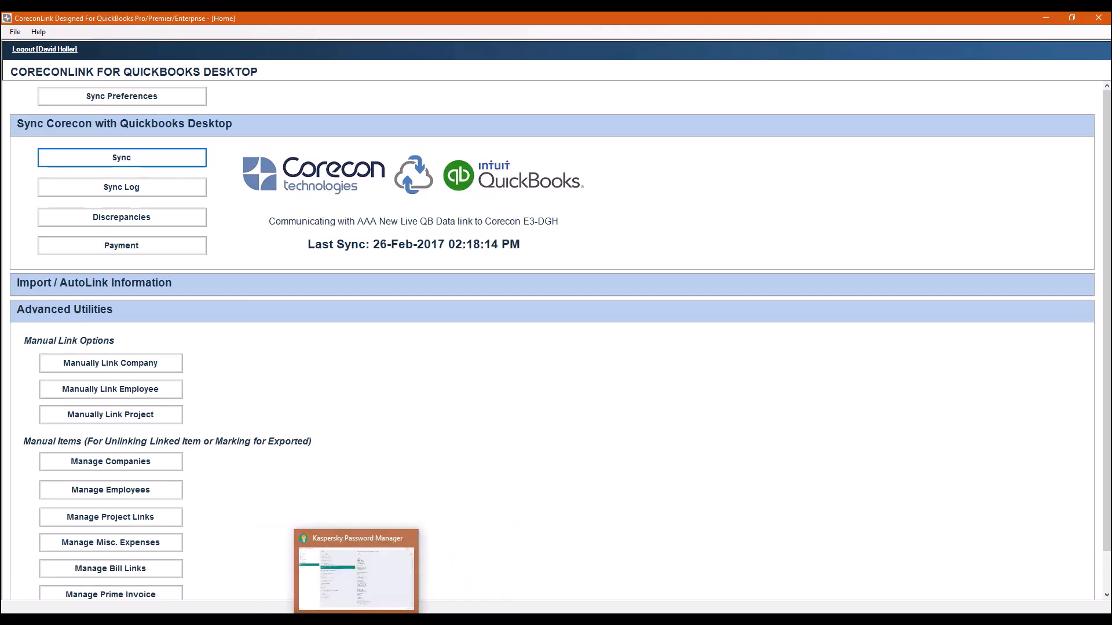
- Switch to Corecon in the browser and open Contract Admin. for project 17-004
{"action": "left_click", "coordinate": [528, 621]}
{"action": "left_click", "coordinate": [19, 65]}
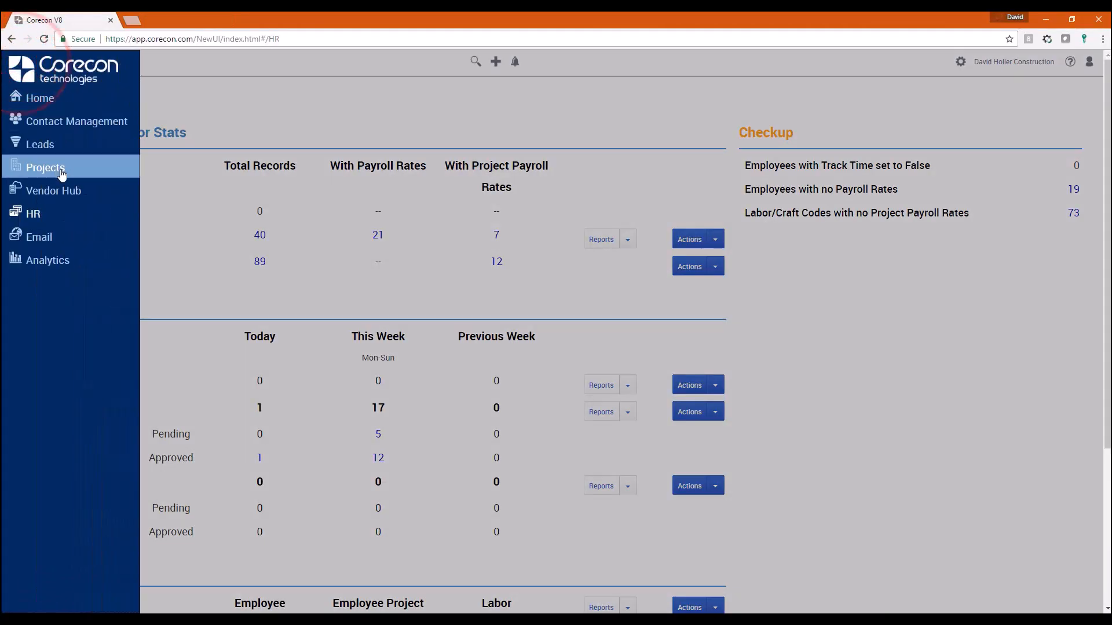
{"action": "left_click", "coordinate": [40, 167]}
{"action": "left_click", "coordinate": [58, 242]}
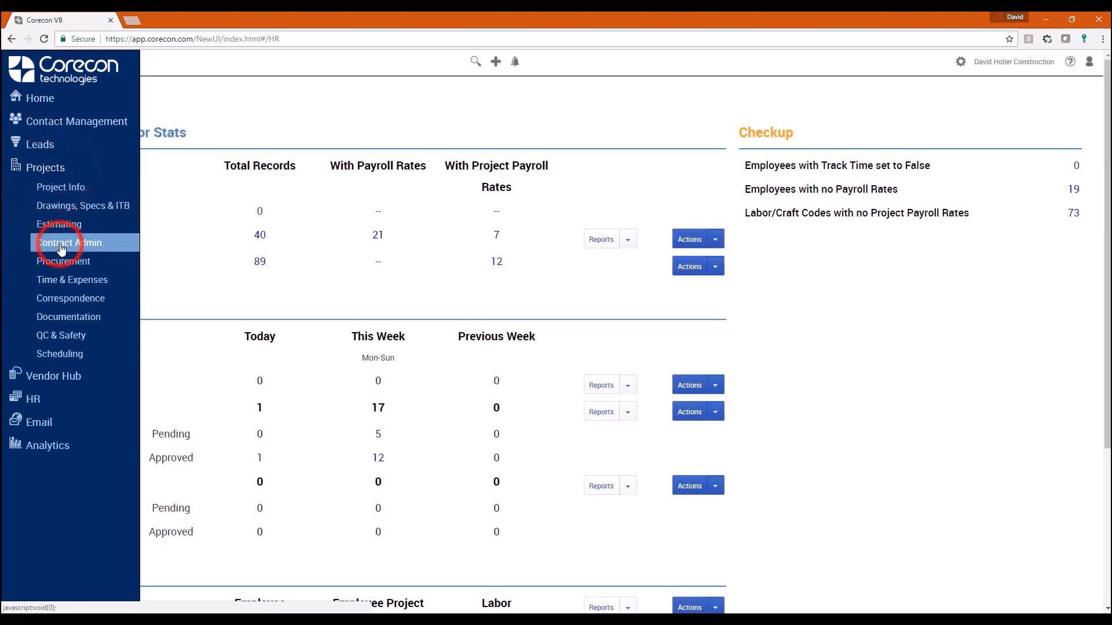
{"action": "type", "text": "17-004"}
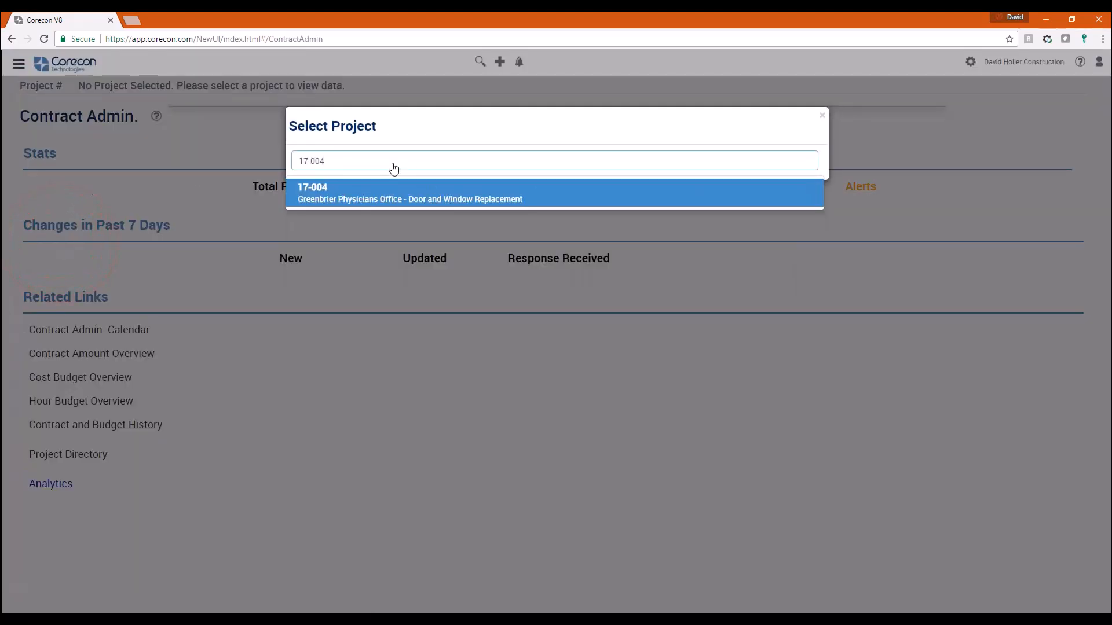
{"action": "key", "text": "Return"}
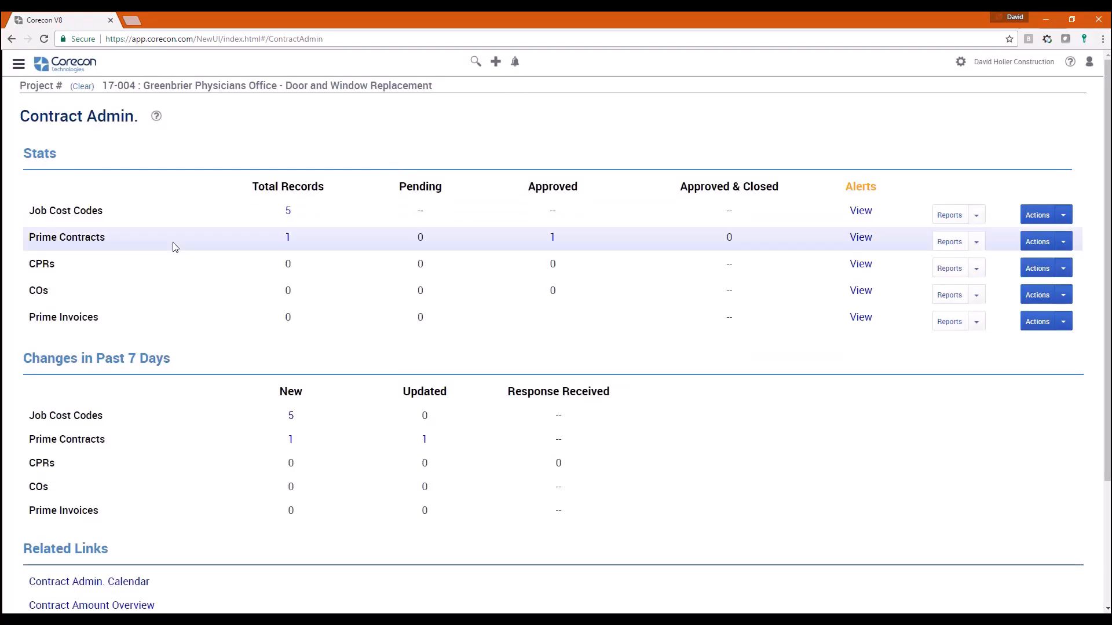
- Manually add prime invoice 001 for project 17-004 with an issue date of 31-Jan-2017 and proceed to its item import
{"action": "left_click", "coordinate": [1067, 331]}
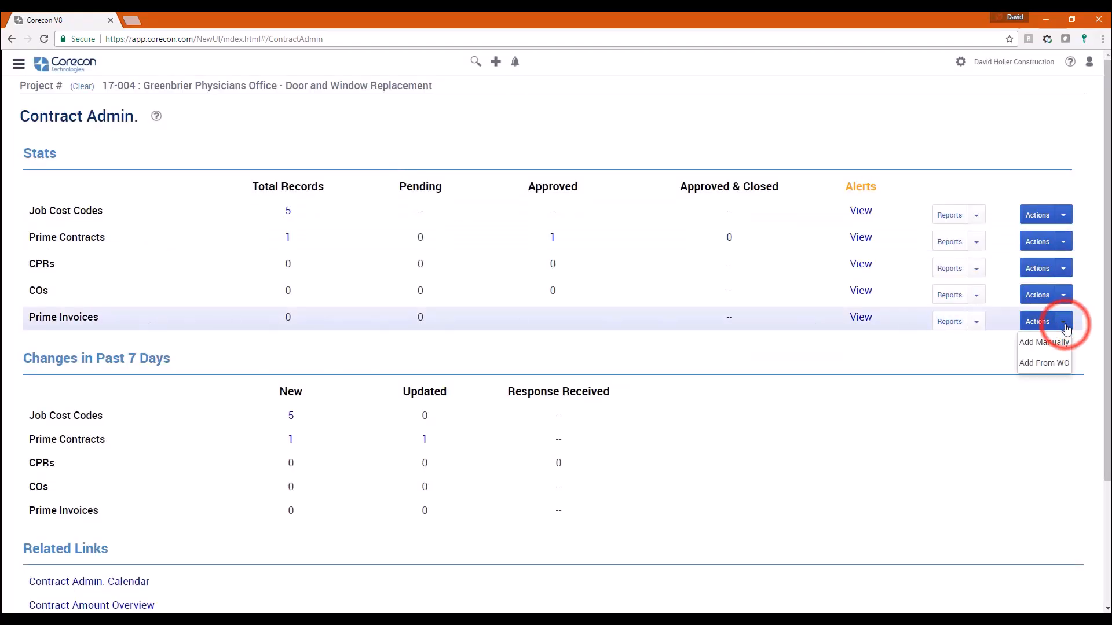
{"action": "left_click", "coordinate": [1057, 341]}
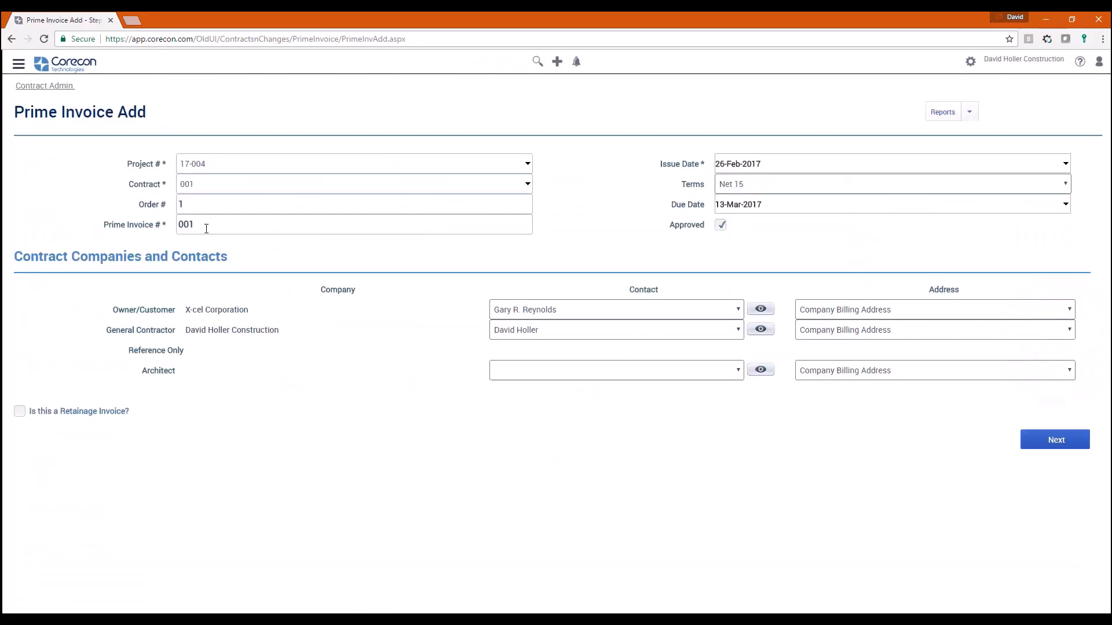
{"action": "left_click", "coordinate": [795, 164]}
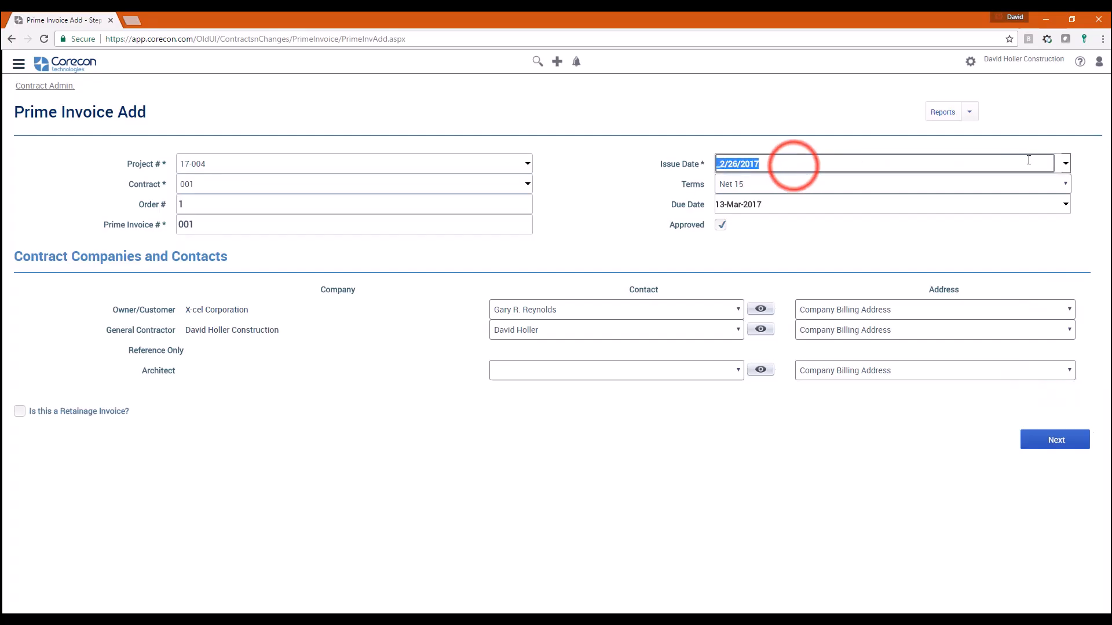
{"action": "left_click", "coordinate": [1065, 164]}
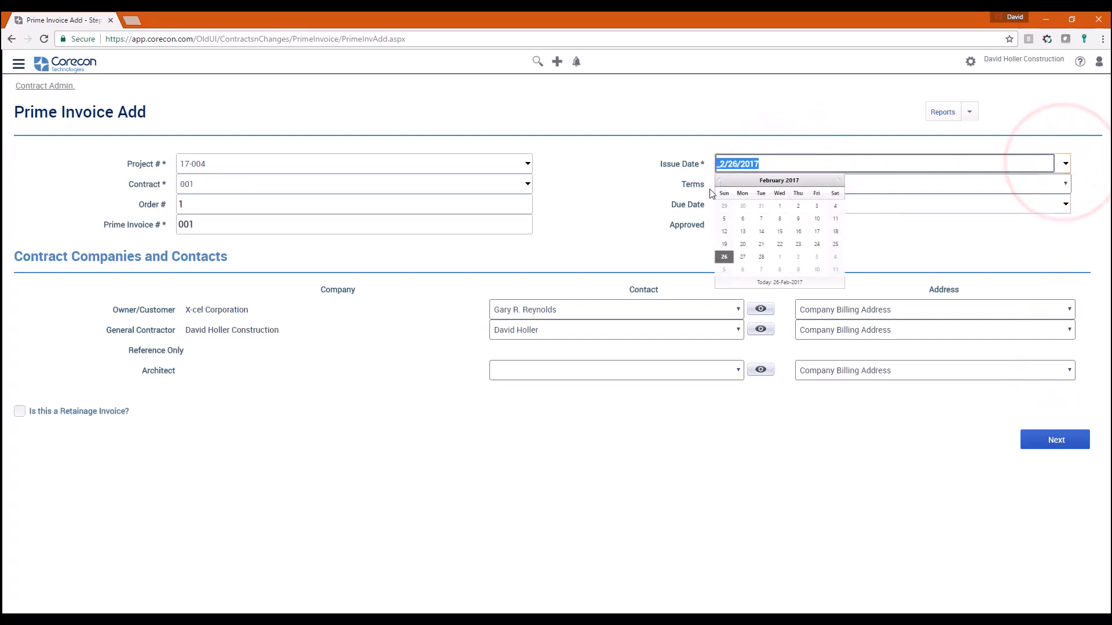
{"action": "left_click", "coordinate": [718, 179]}
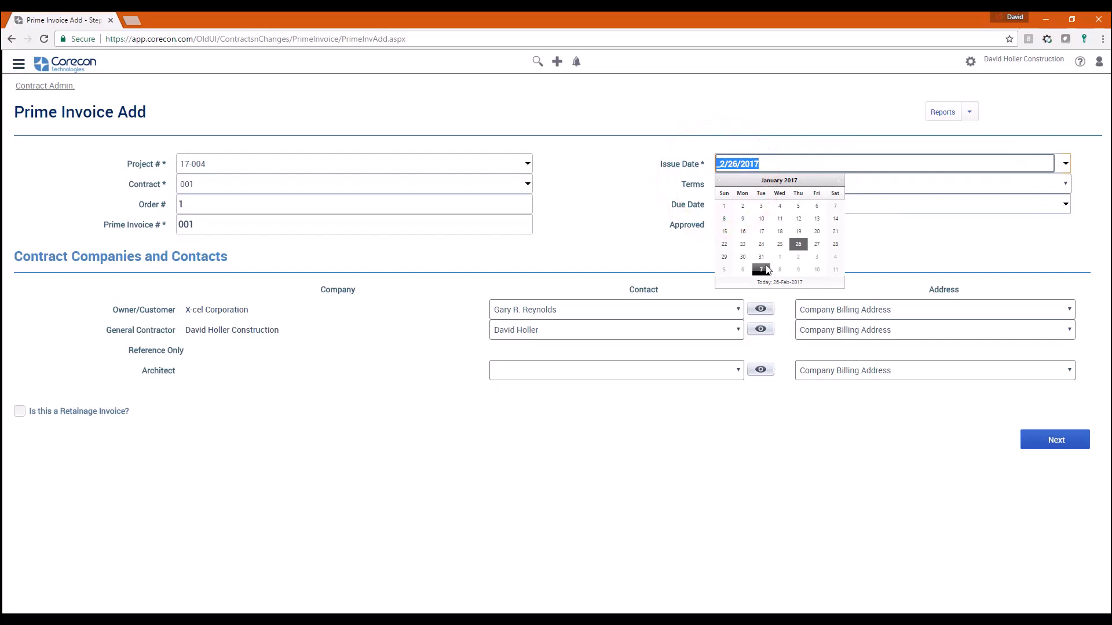
{"action": "left_click", "coordinate": [761, 256]}
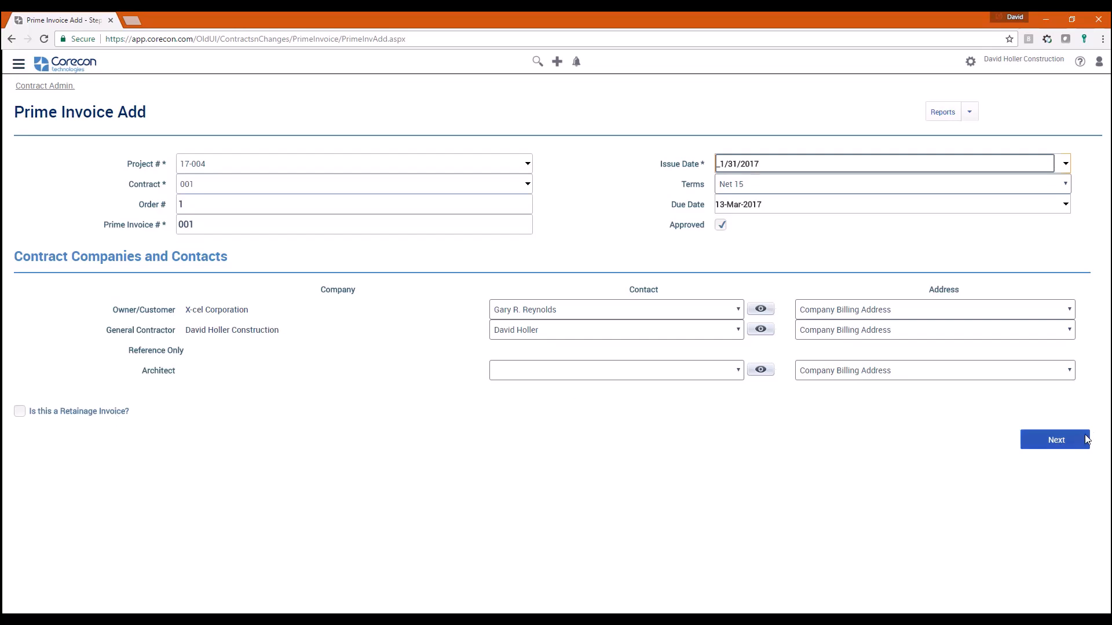
{"action": "left_click", "coordinate": [1063, 441]}
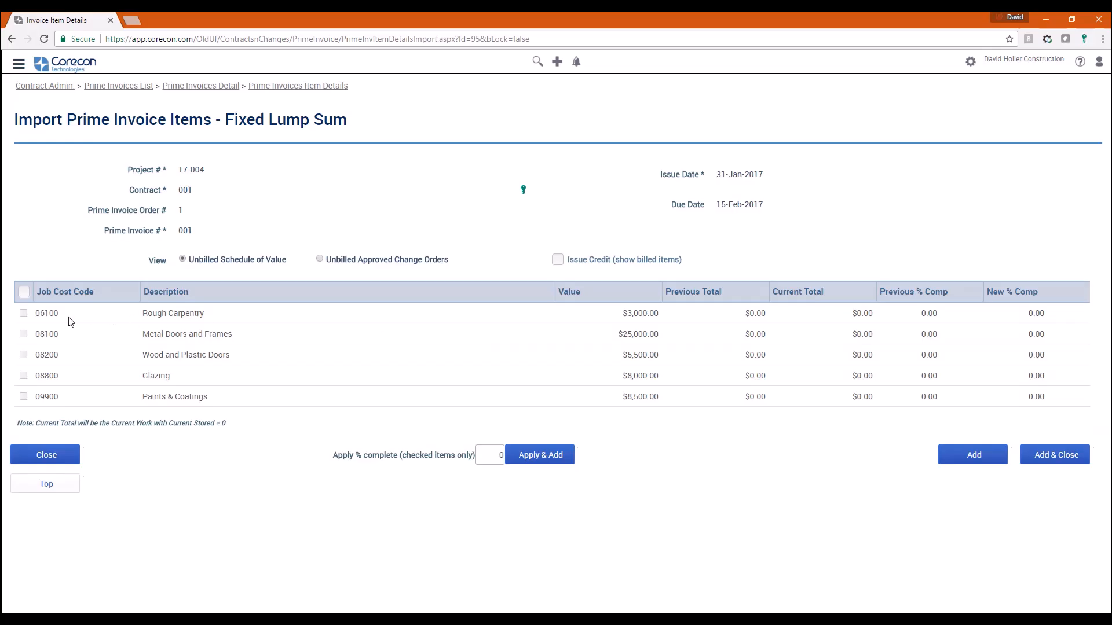
- Add the Rough Carpentry and Metal Doors and Frames items to the invoice at 100% complete
{"action": "left_click", "coordinate": [23, 313]}
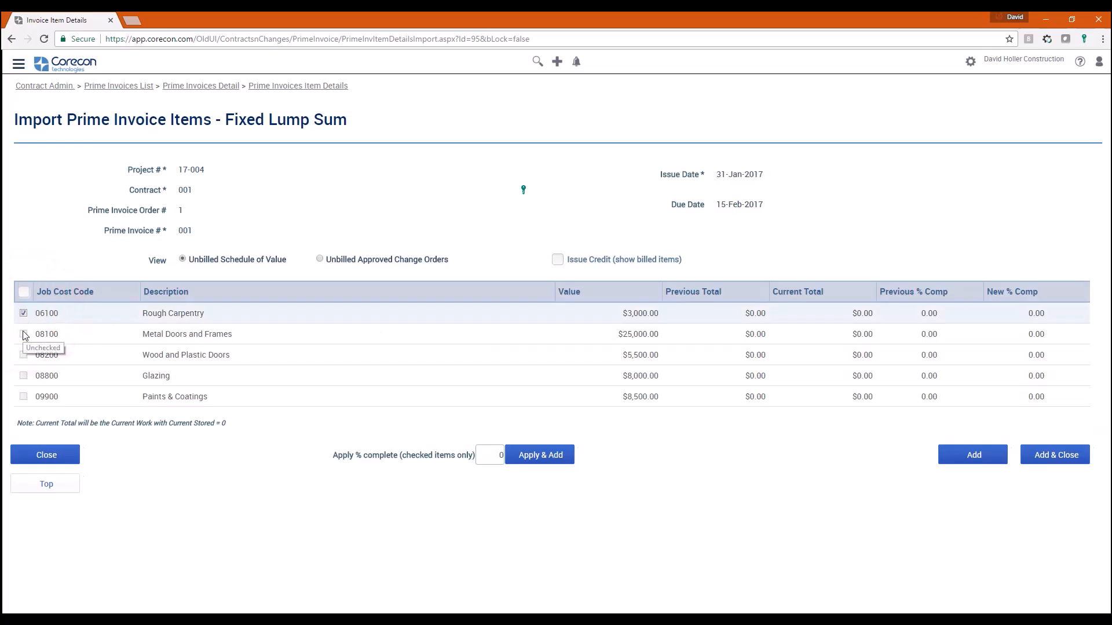
{"action": "left_click", "coordinate": [23, 334]}
{"action": "left_click", "coordinate": [498, 455]}
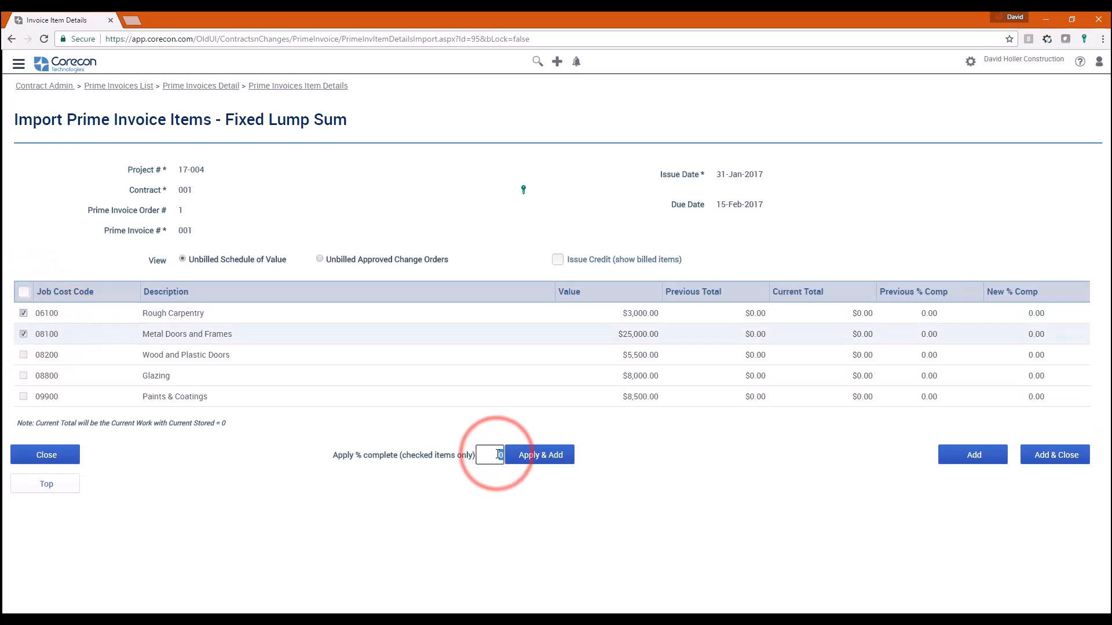
{"action": "key", "text": "BackSpace"}
{"action": "type", "text": "100.00"}
{"action": "key", "text": "Tab"}
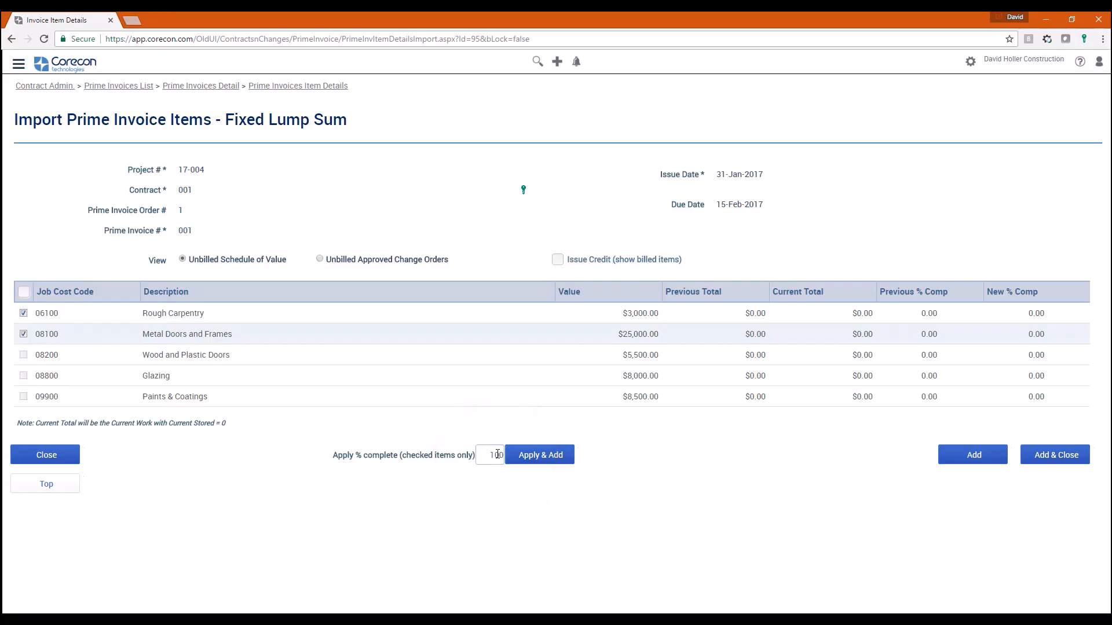
{"action": "left_click", "coordinate": [528, 461]}
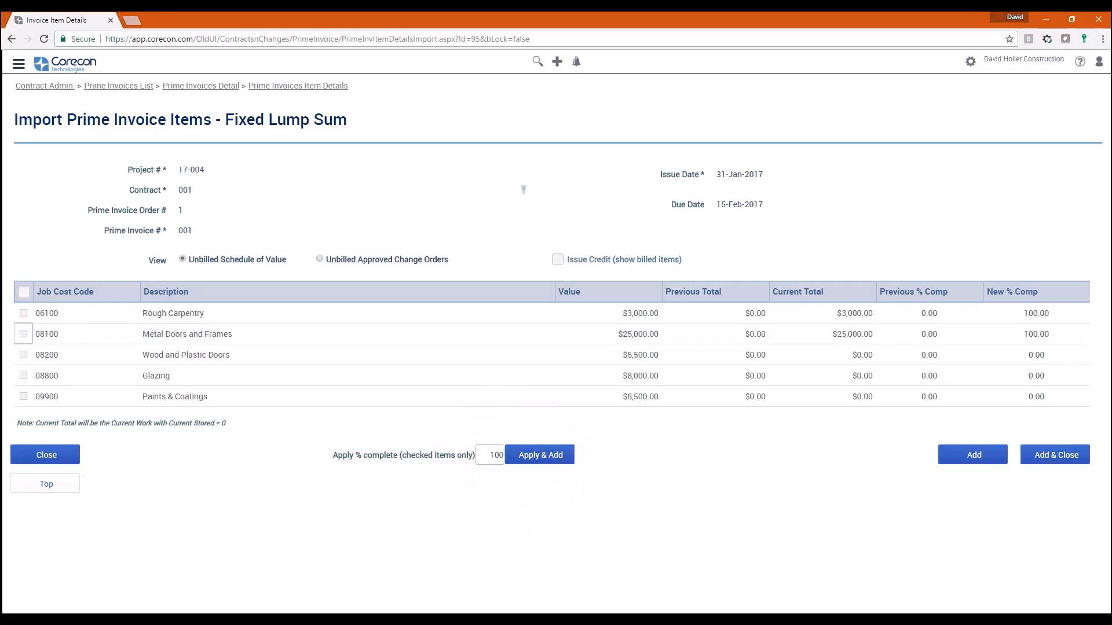
- Set the new completion percentage of Wood and Plastic Doors to 50
{"action": "left_click", "coordinate": [1040, 356]}
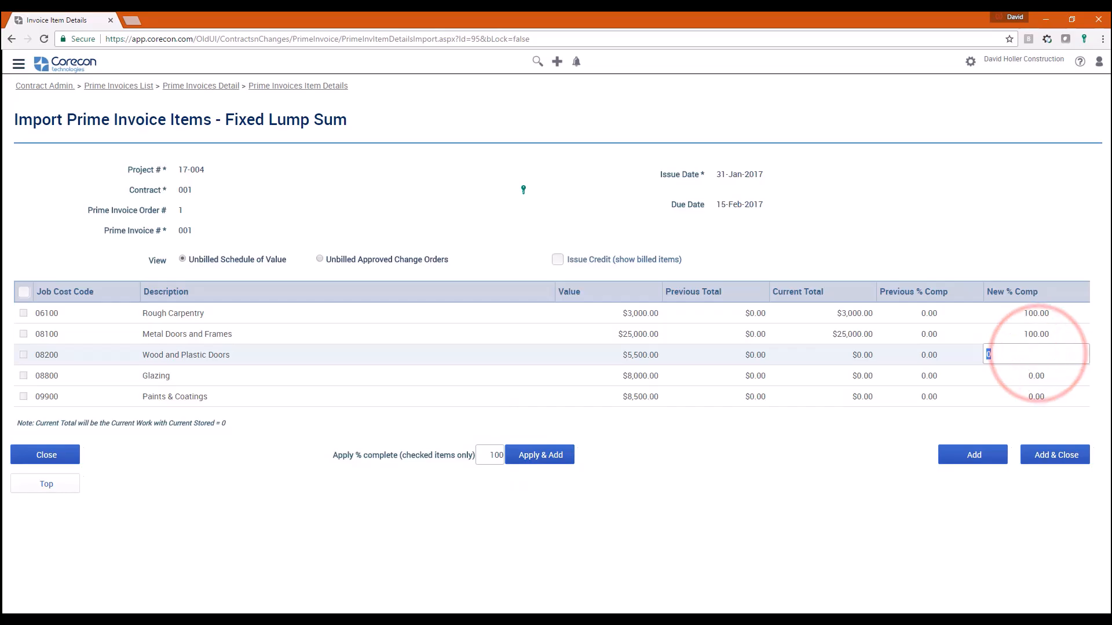
{"action": "type", "text": "50.0"}
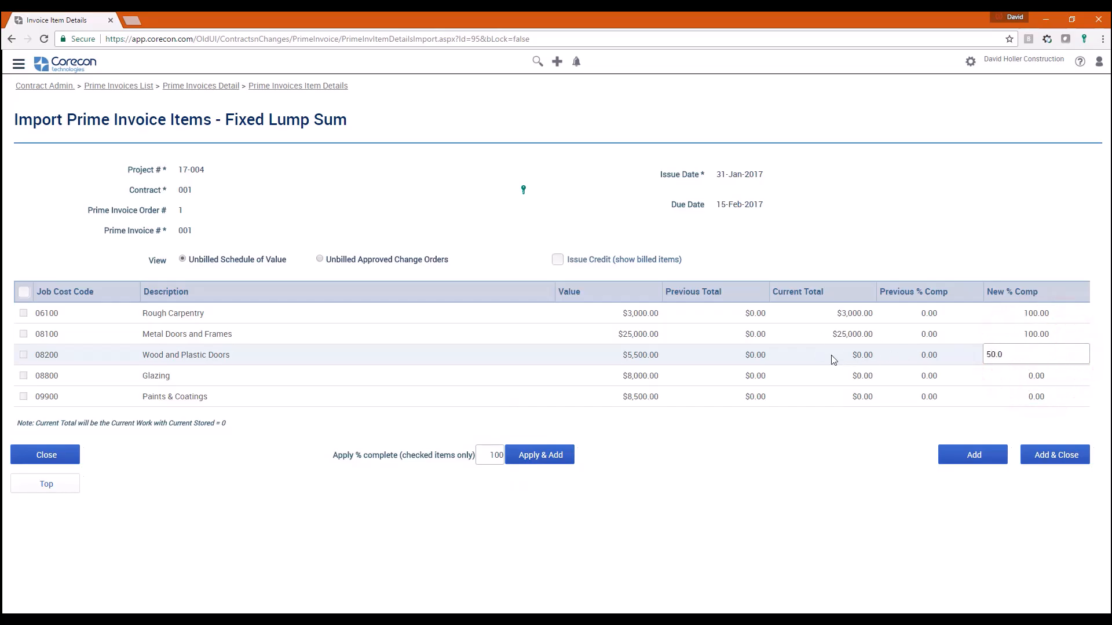
{"action": "key", "text": "Tab"}
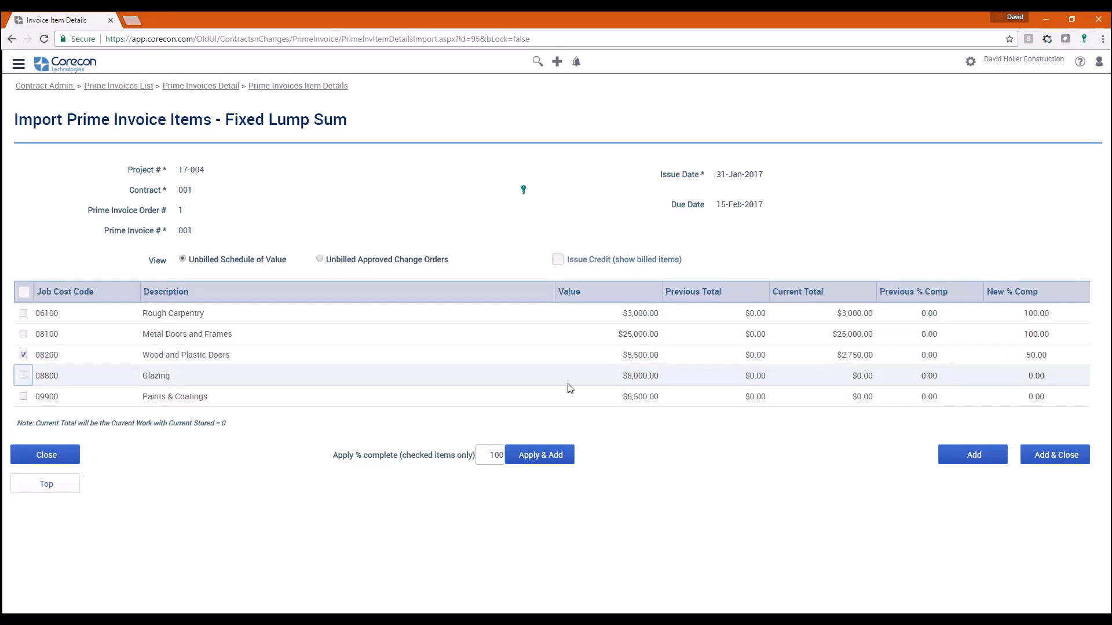
- Set Glazing's current total to $1,000, add the checked items to the invoice and close the import
{"action": "left_click", "coordinate": [856, 376]}
{"action": "type", "text": "1,00"}
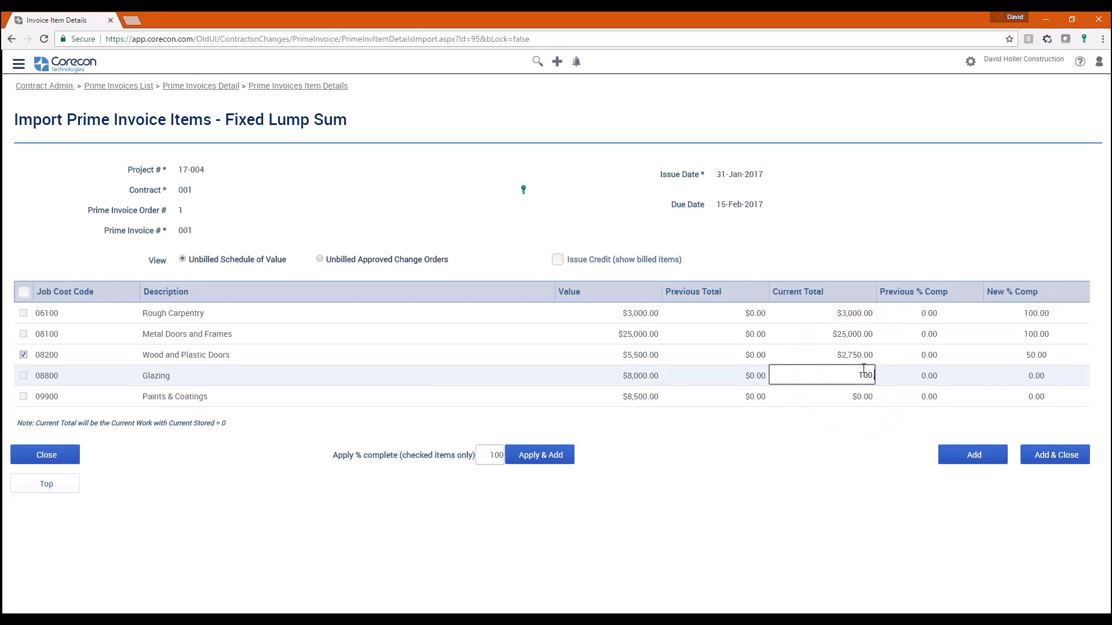
{"action": "type", "text": "0"}
{"action": "key", "text": "Tab"}
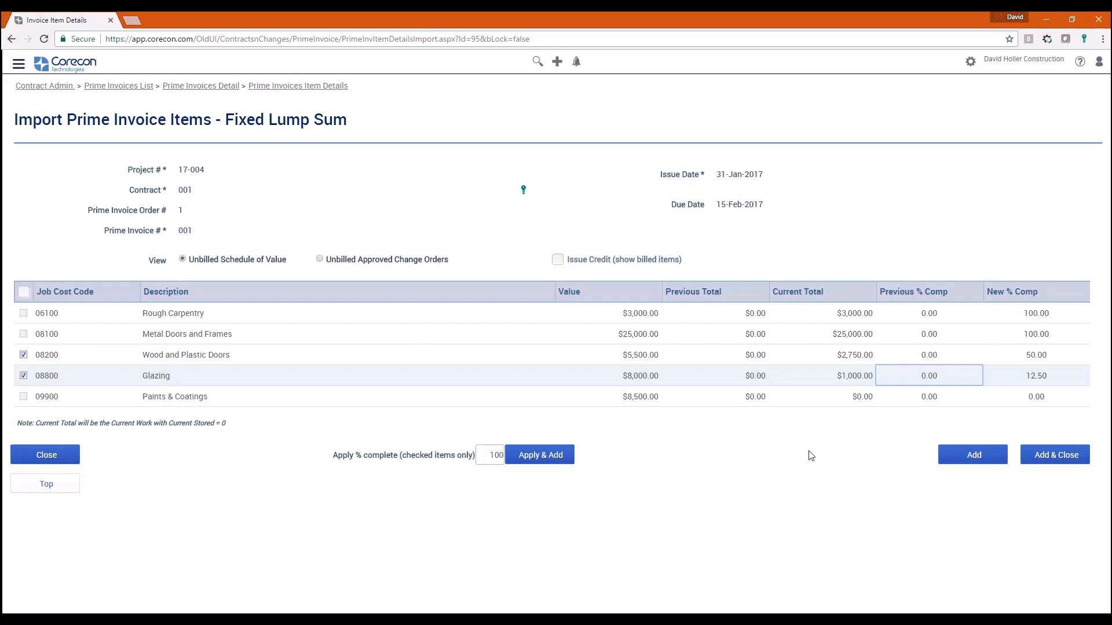
{"action": "left_click", "coordinate": [1048, 457]}
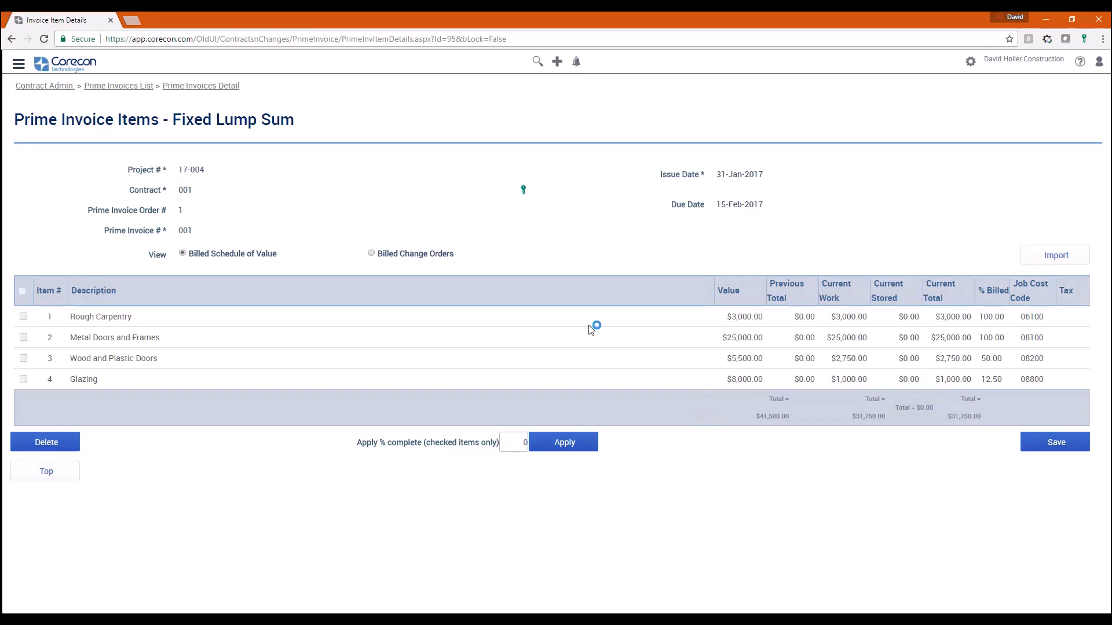
- Generate the prime invoice report from its detail page as a PDF, using the Corecon Default Template with item details
{"action": "left_click", "coordinate": [198, 91]}
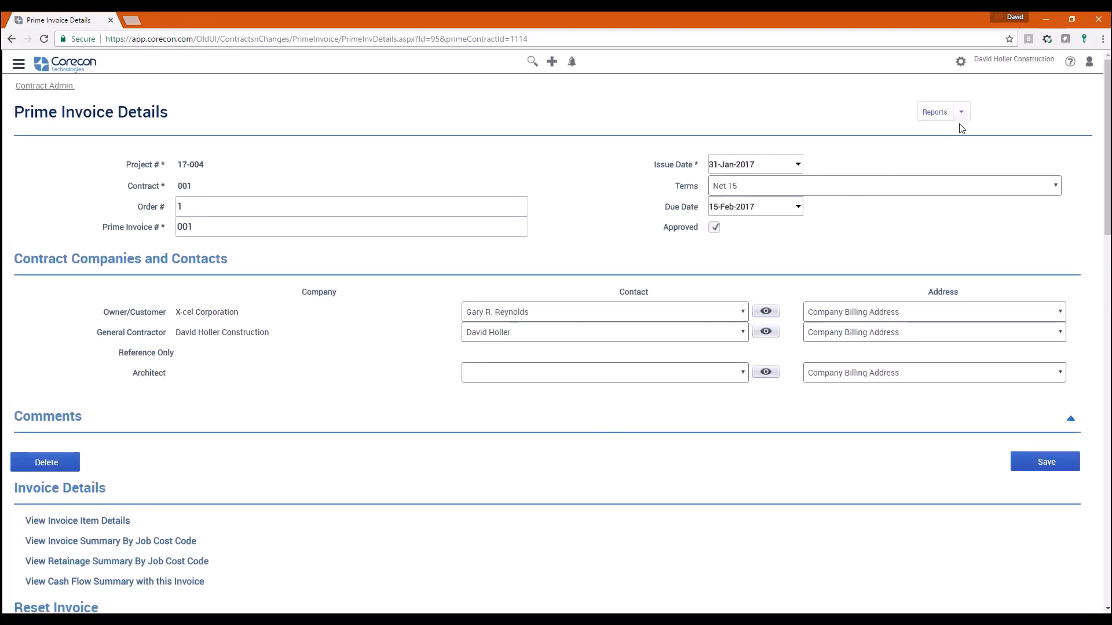
{"action": "left_click", "coordinate": [961, 113]}
{"action": "left_click", "coordinate": [948, 130]}
{"action": "left_click", "coordinate": [724, 335]}
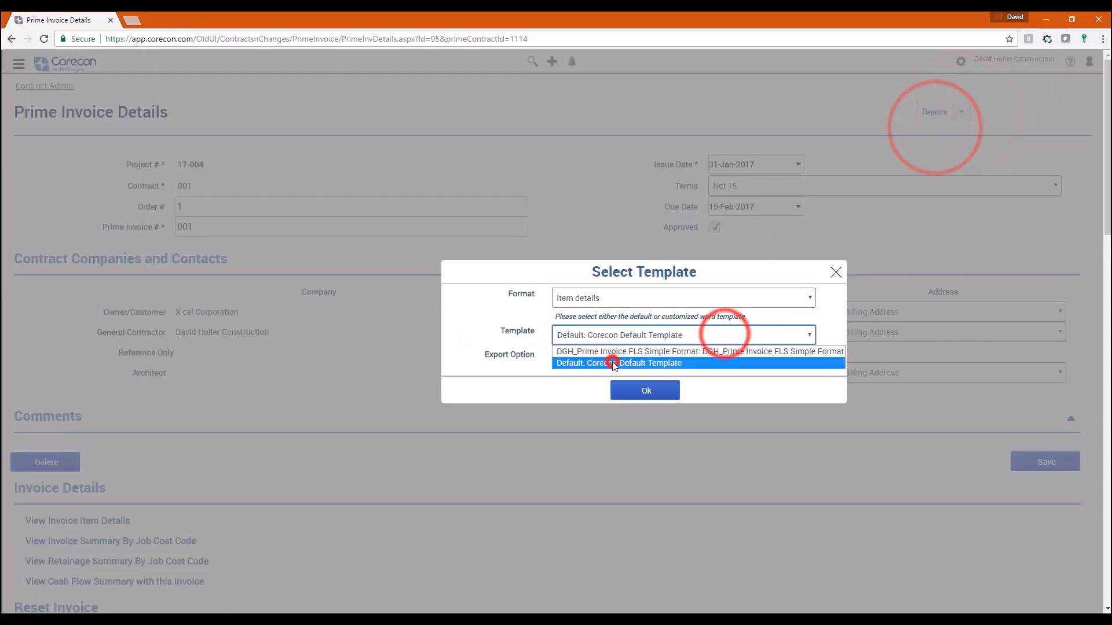
{"action": "left_click", "coordinate": [582, 359]}
{"action": "left_click", "coordinate": [584, 399]}
{"action": "left_click", "coordinate": [648, 393]}
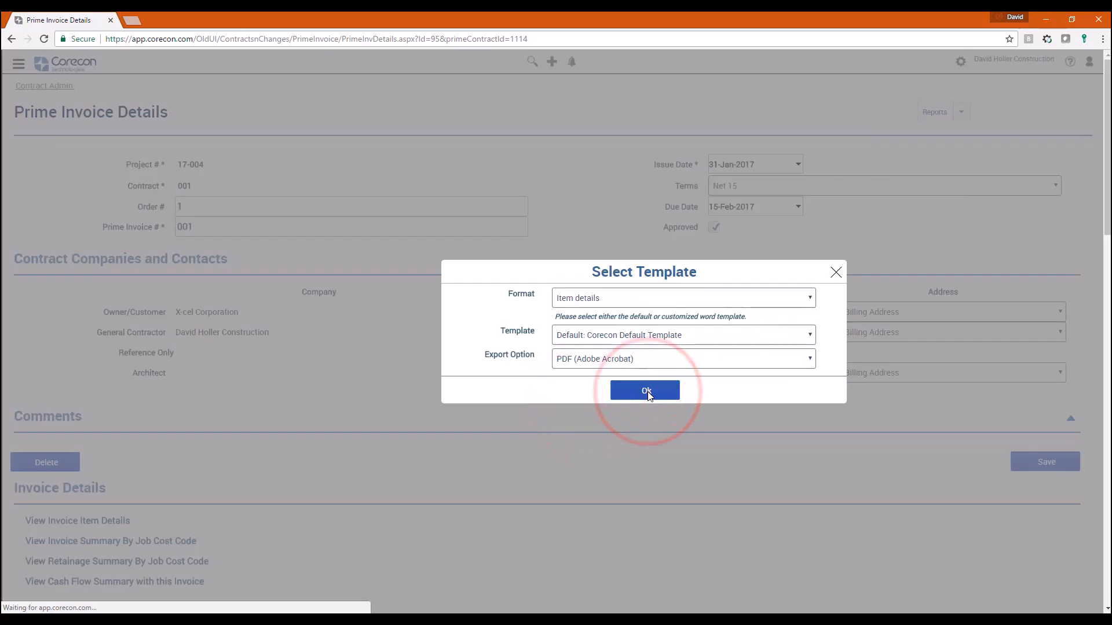
- Open the downloaded invoice PDF, look through its pages and close it along with the template dialog
{"action": "left_click", "coordinate": [54, 602]}
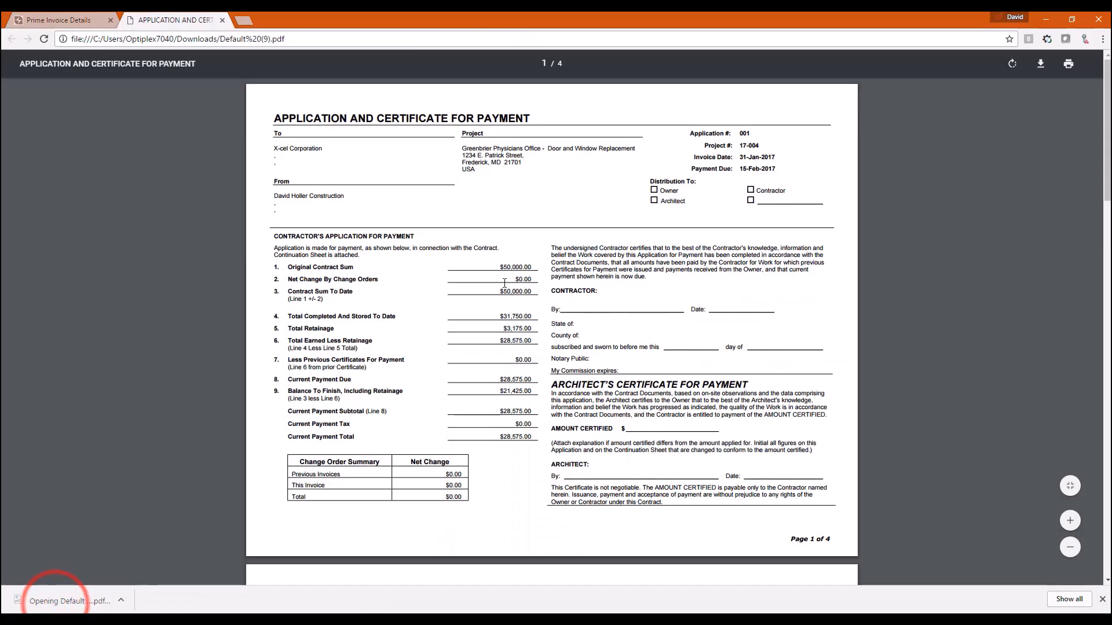
{"action": "scroll", "coordinate": [505, 292], "scroll_direction": "down", "scroll_amount": 7}
{"action": "key", "text": "ctrl+w"}
{"action": "left_click", "coordinate": [834, 270]}
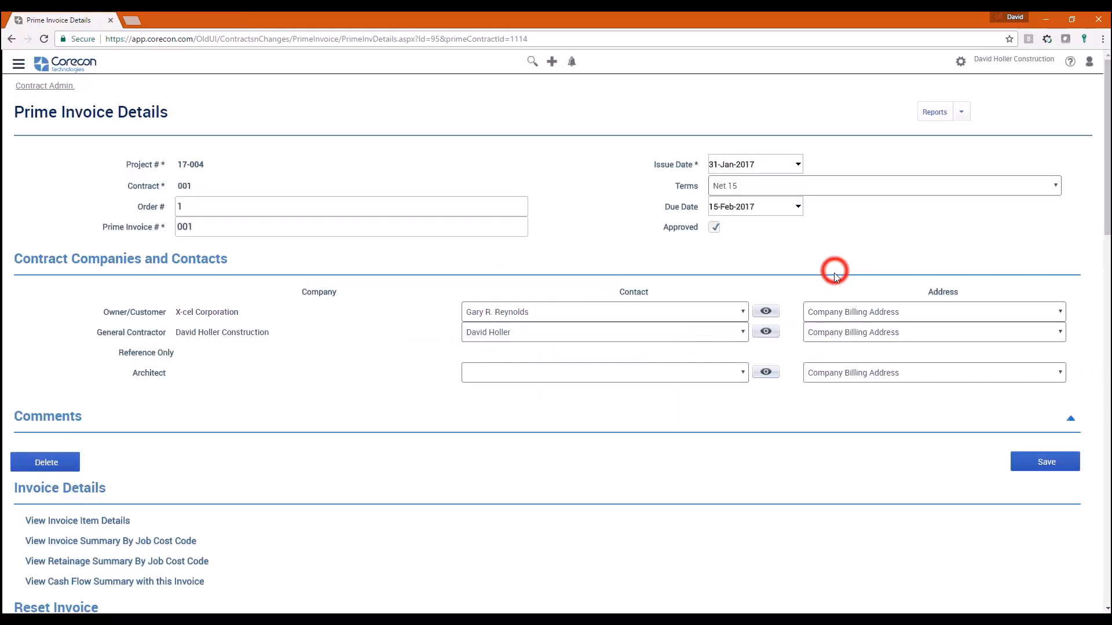
- Review the prime invoice's summary, retainage summary and lien release information
{"action": "scroll", "coordinate": [834, 271], "scroll_direction": "down", "scroll_amount": 5}
{"action": "scroll", "coordinate": [354, 493], "scroll_direction": "down", "scroll_amount": 4}
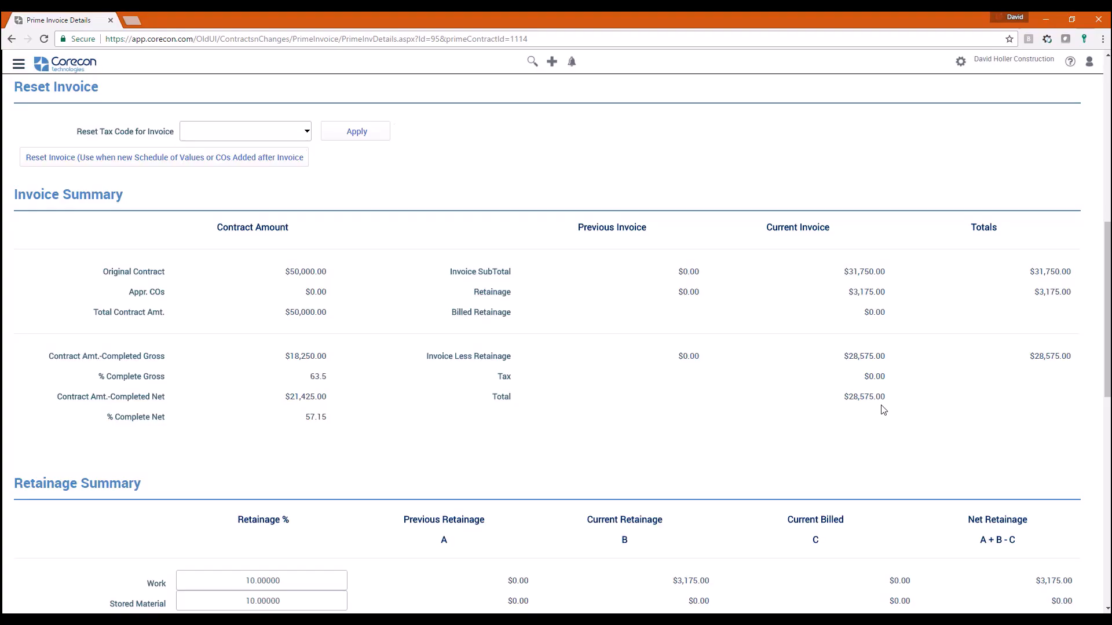
{"action": "scroll", "coordinate": [883, 410], "scroll_direction": "down", "scroll_amount": 4}
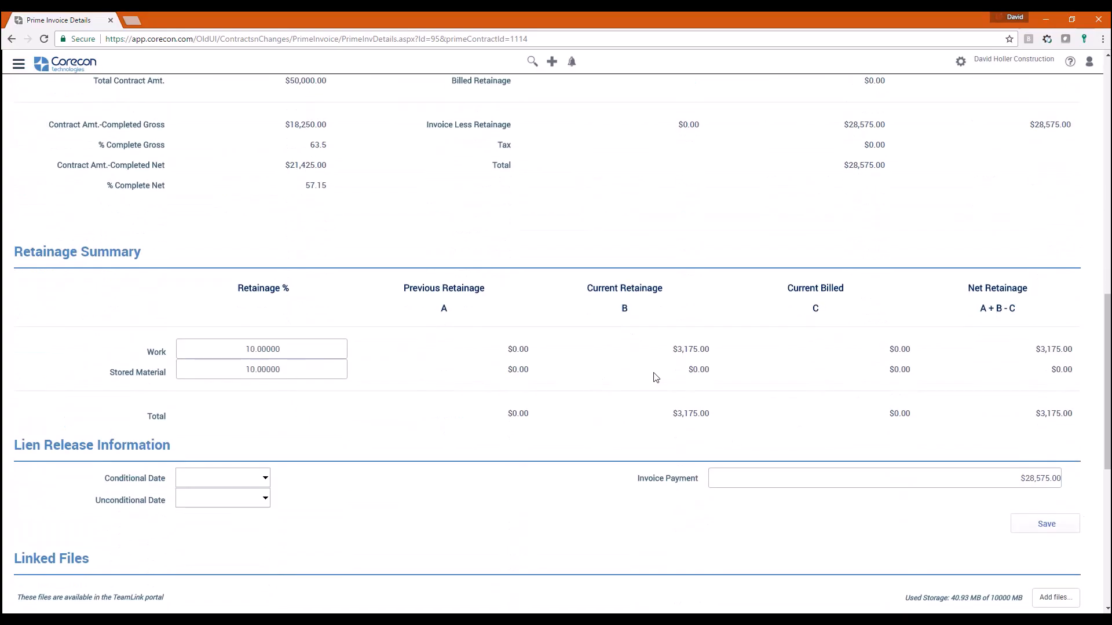
{"action": "scroll", "coordinate": [595, 458], "scroll_direction": "down", "scroll_amount": 3}
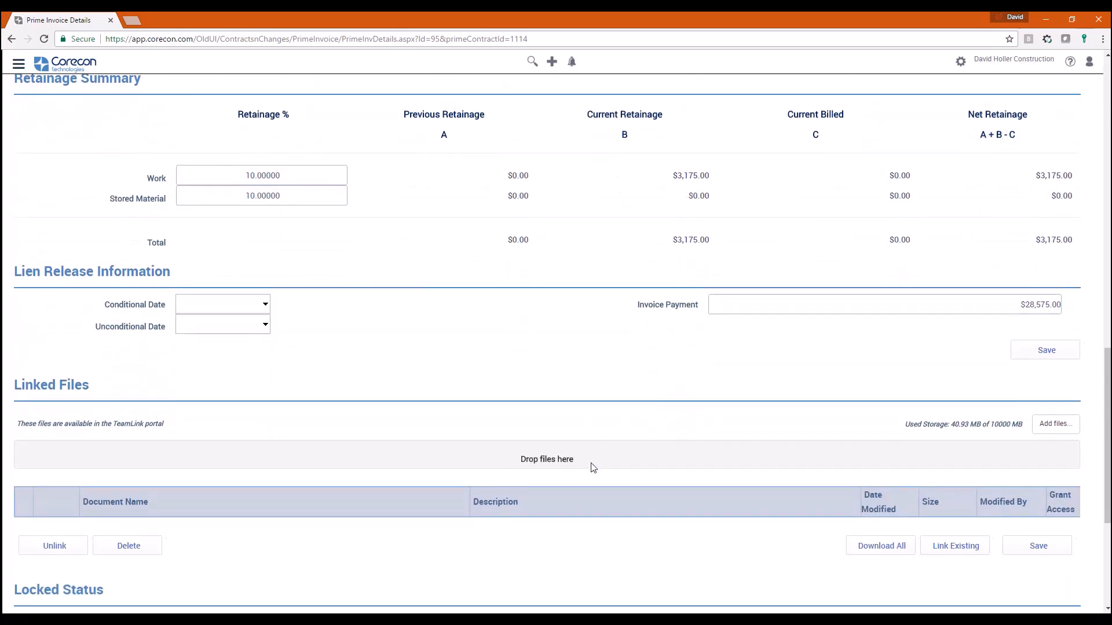
{"action": "scroll", "coordinate": [461, 313], "scroll_direction": "up", "scroll_amount": 12}
{"action": "scroll", "coordinate": [151, 104], "scroll_direction": "up", "scroll_amount": 4}
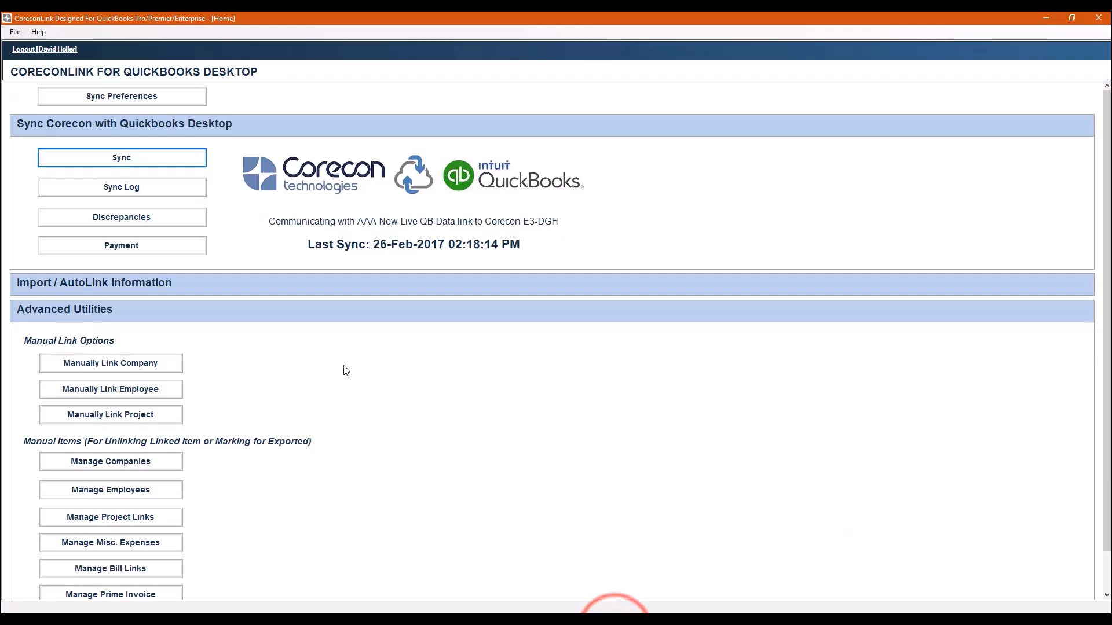
- Switch to CoreconLink, start a new sync and skip the projects, bills and sub invoices, and misc. expenses
{"action": "left_click", "coordinate": [126, 165]}
{"action": "left_click", "coordinate": [459, 431]}
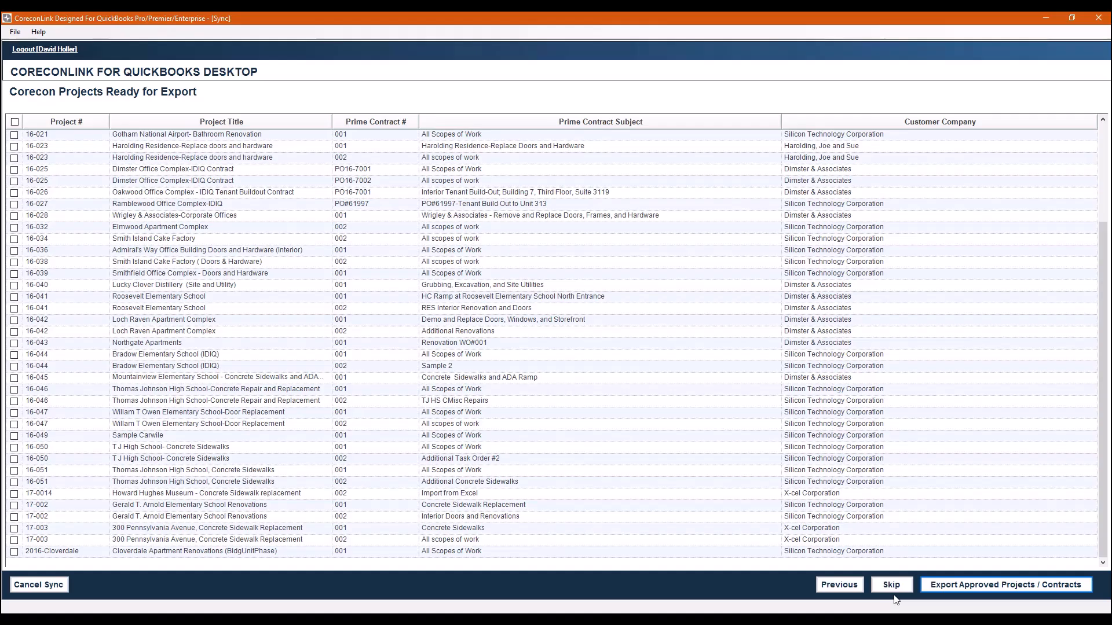
{"action": "left_click", "coordinate": [894, 586]}
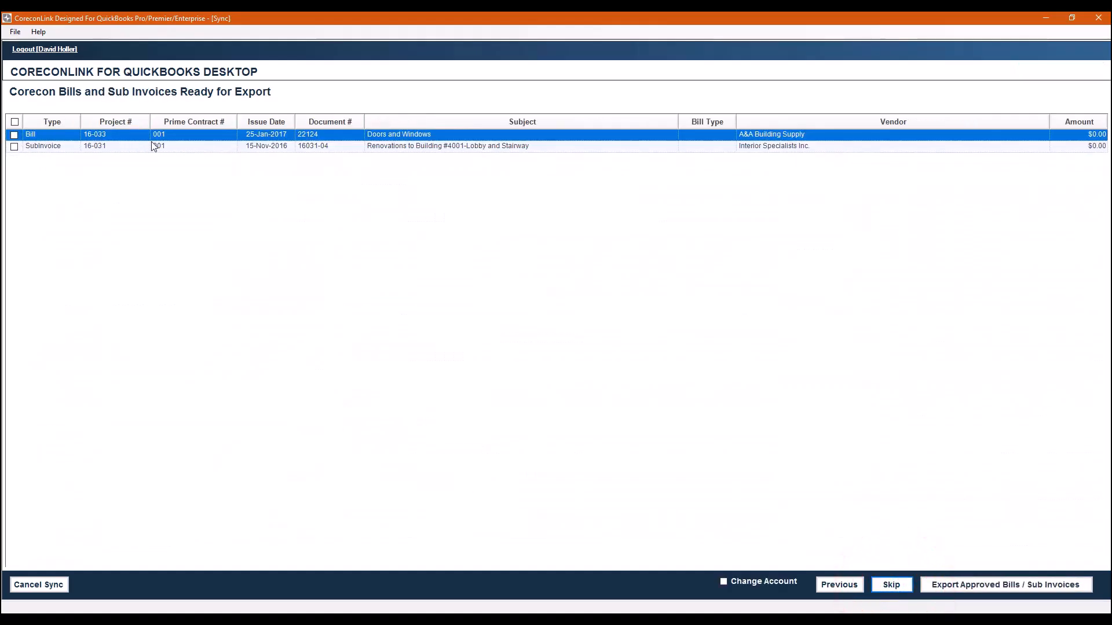
{"action": "left_click", "coordinate": [900, 586]}
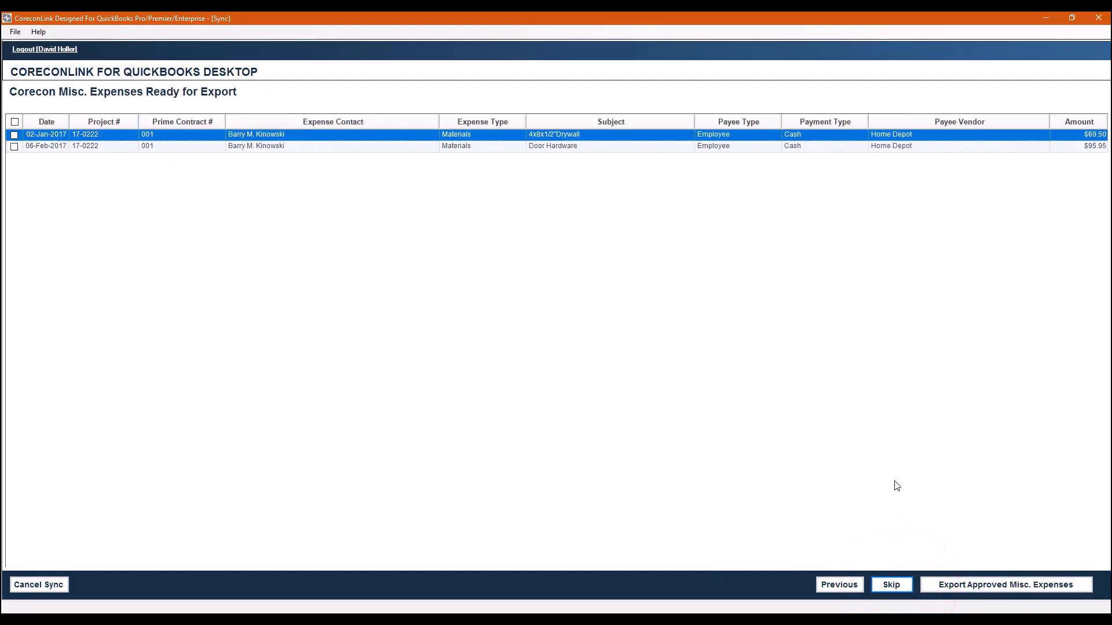
{"action": "left_click", "coordinate": [892, 586]}
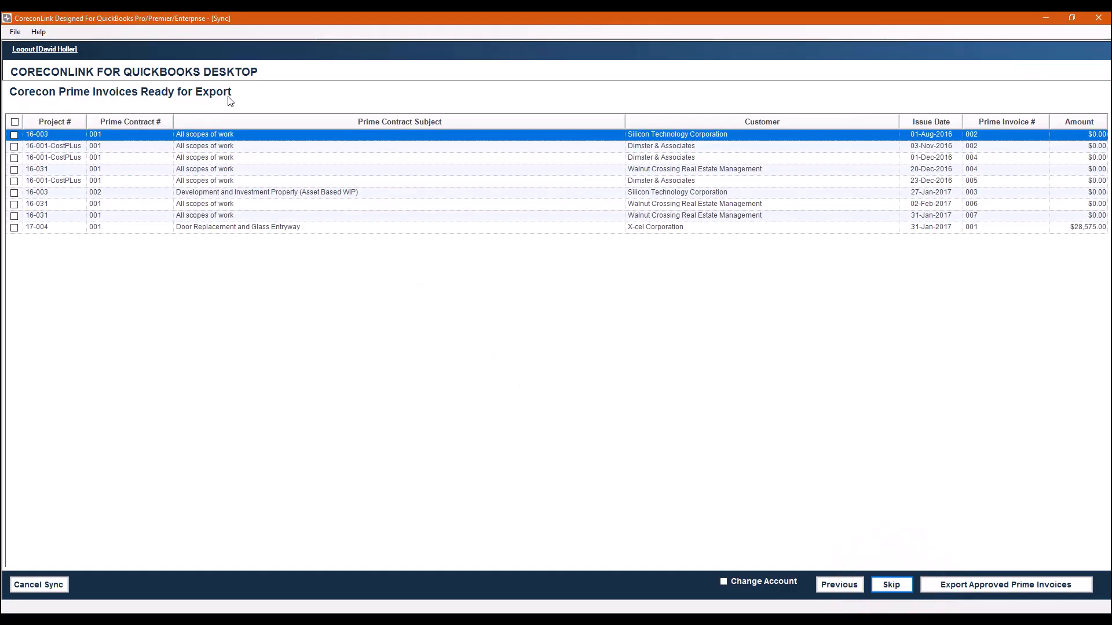
- Export the 17-004 prime invoice 001 dated 31-Jan-2017 and skip the employees and timecards
{"action": "left_click", "coordinate": [14, 228]}
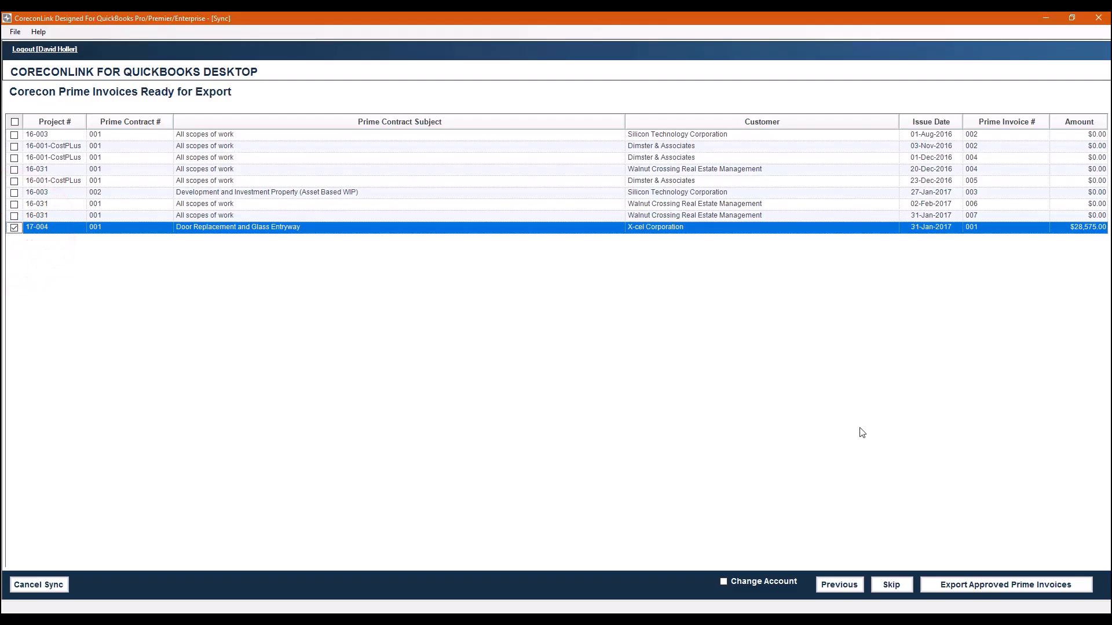
{"action": "left_click", "coordinate": [956, 585]}
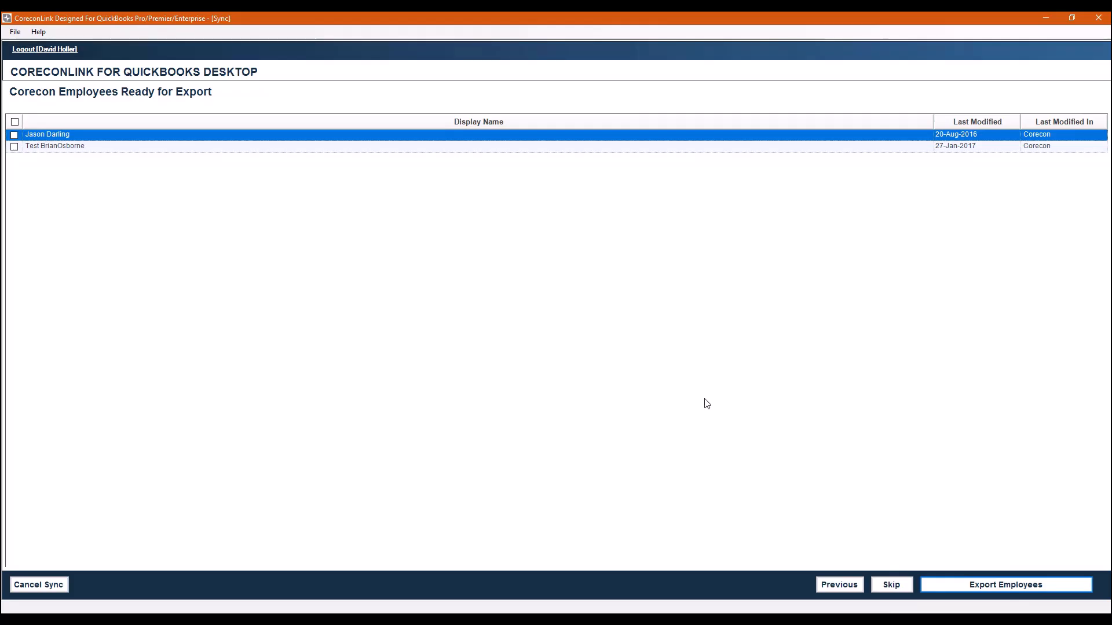
{"action": "left_click", "coordinate": [890, 585]}
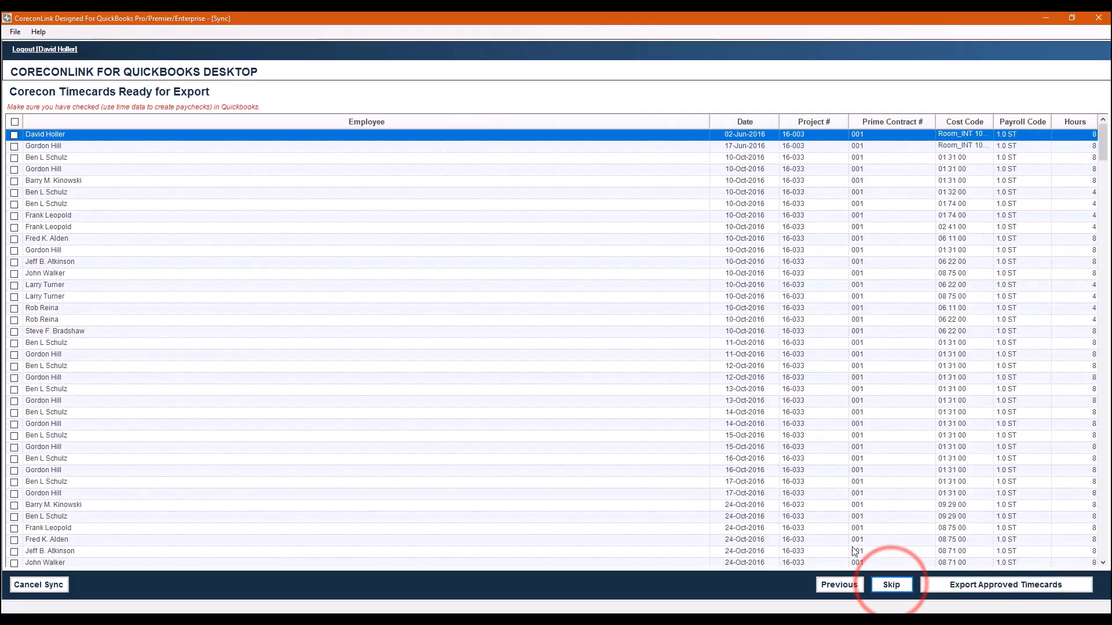
{"action": "left_click", "coordinate": [896, 585]}
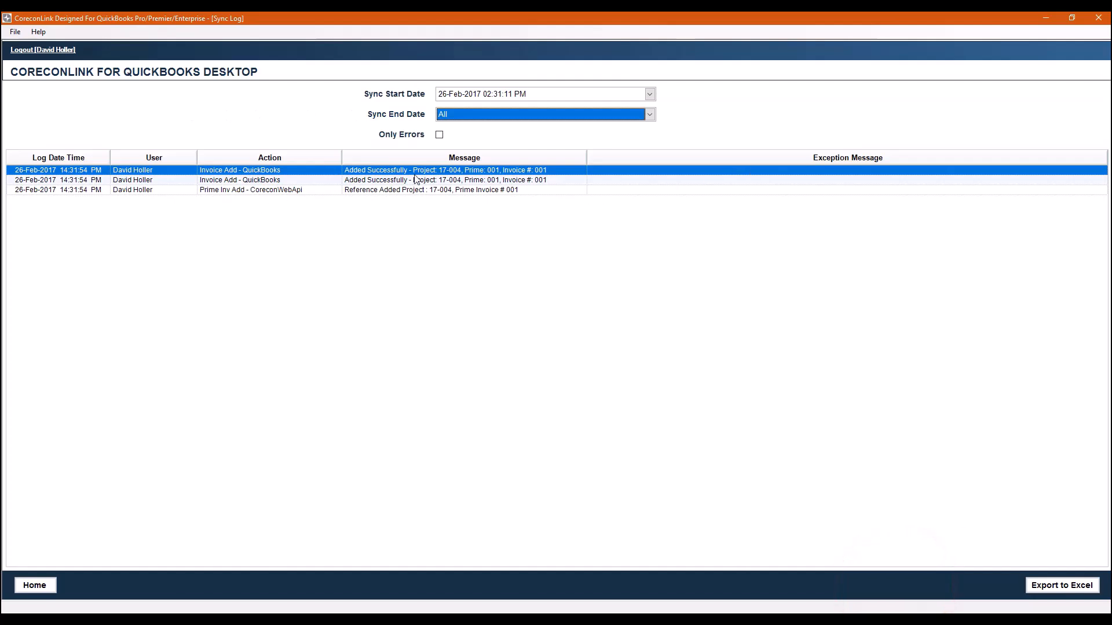
- Switch to QuickBooks, review invoice 001 dated 01/31/2017 under customer job 17-004-001 in the Customer Center, and close it
{"action": "mouse_move", "coordinate": [527, 622]}
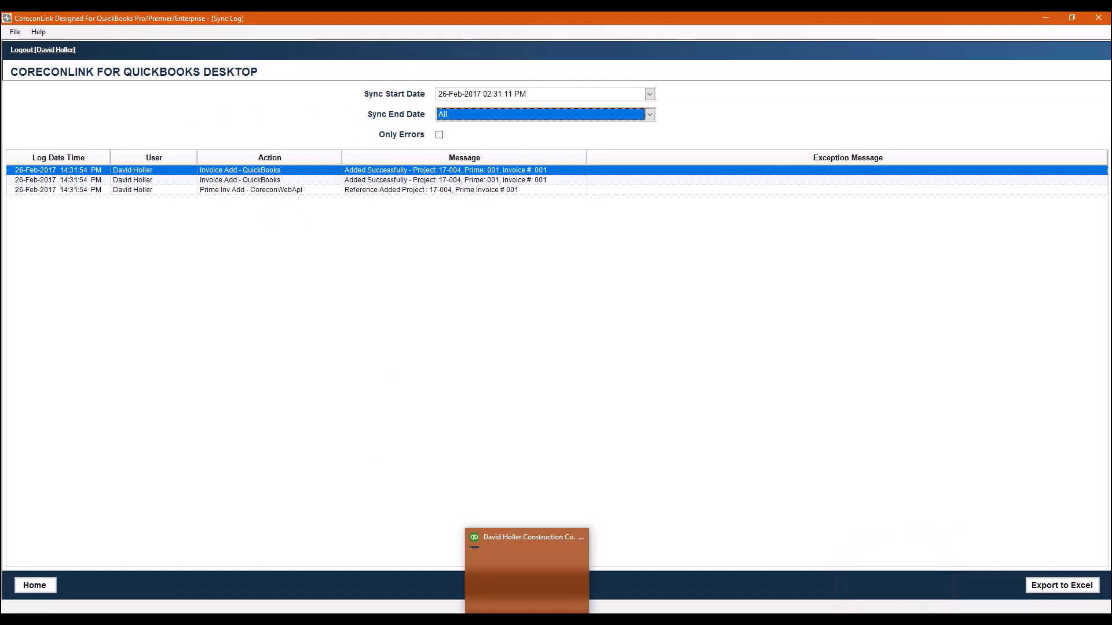
{"action": "left_click", "coordinate": [524, 607]}
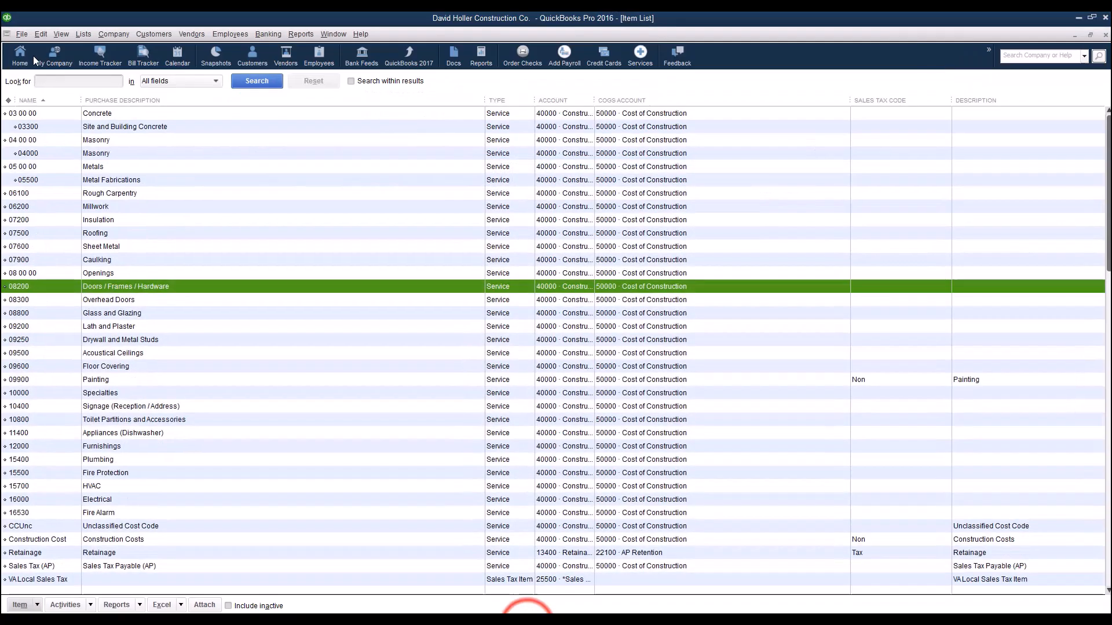
{"action": "left_click", "coordinate": [154, 34]}
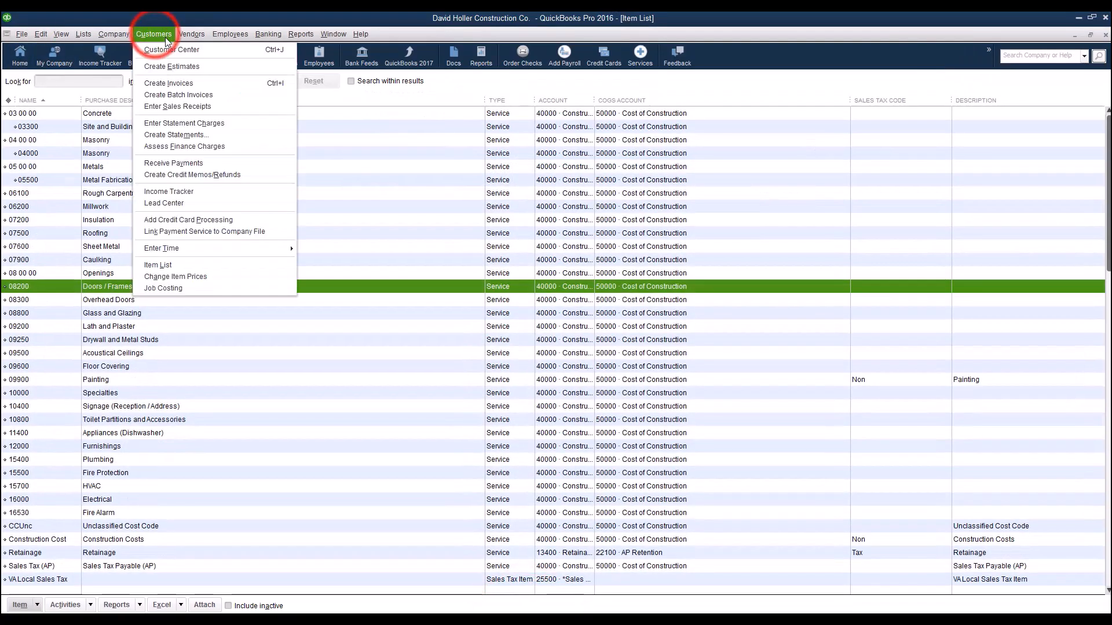
{"action": "left_click", "coordinate": [165, 48]}
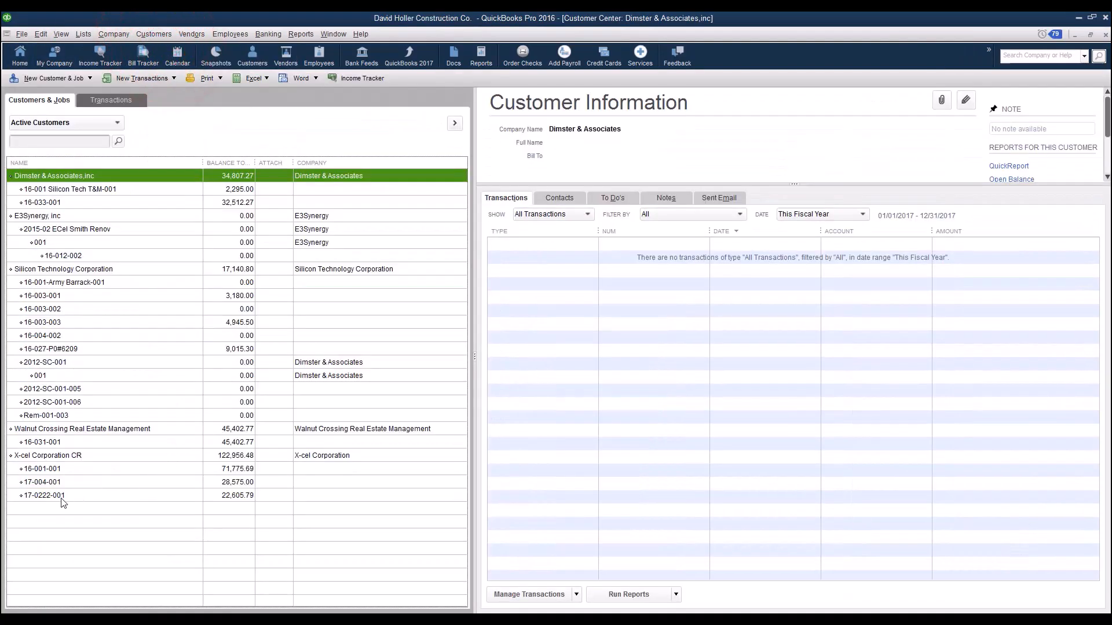
{"action": "left_click", "coordinate": [44, 485]}
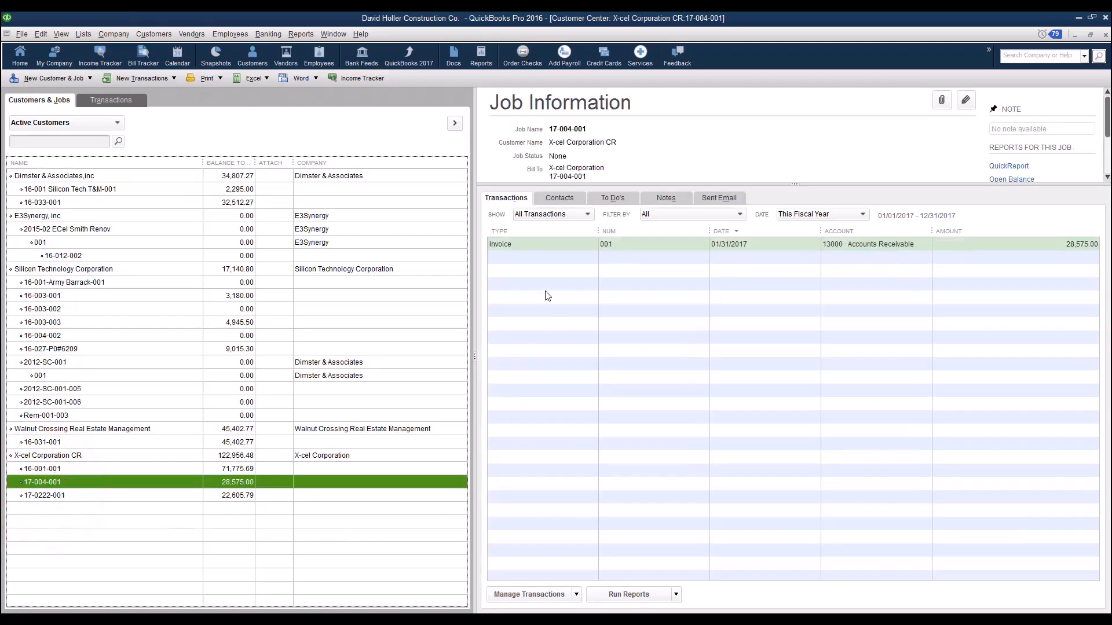
{"action": "left_click", "coordinate": [528, 246]}
{"action": "double_click", "coordinate": [527, 244]}
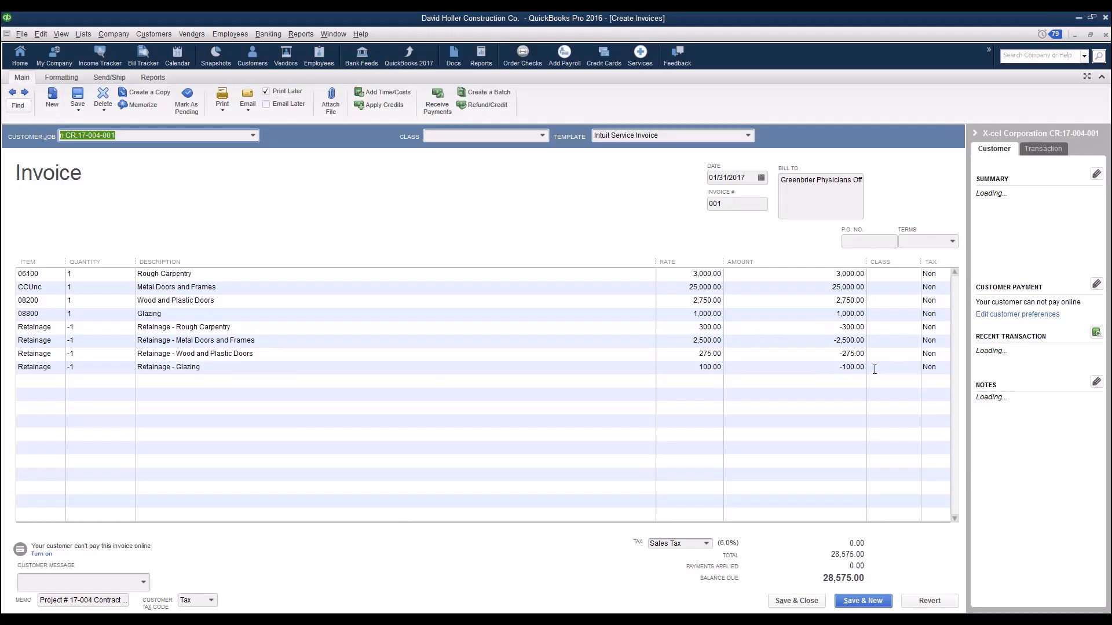
{"action": "left_click", "coordinate": [796, 600]}
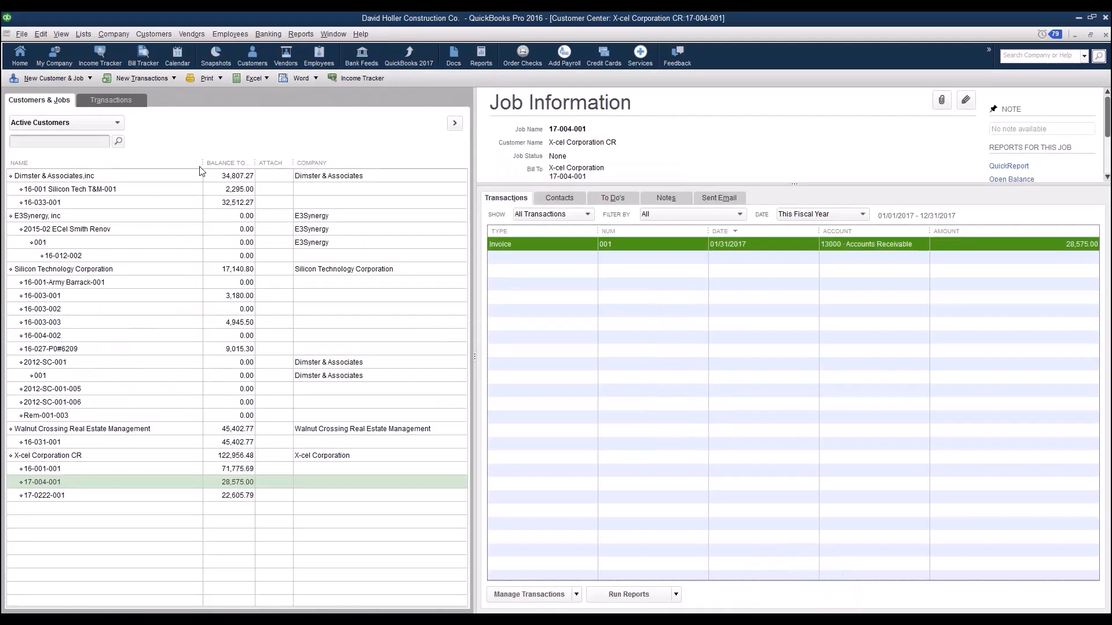
- Find vendor Bright Tile Works in the Vendor Center, review its bill 12345 and close the bill
{"action": "left_click", "coordinate": [191, 34]}
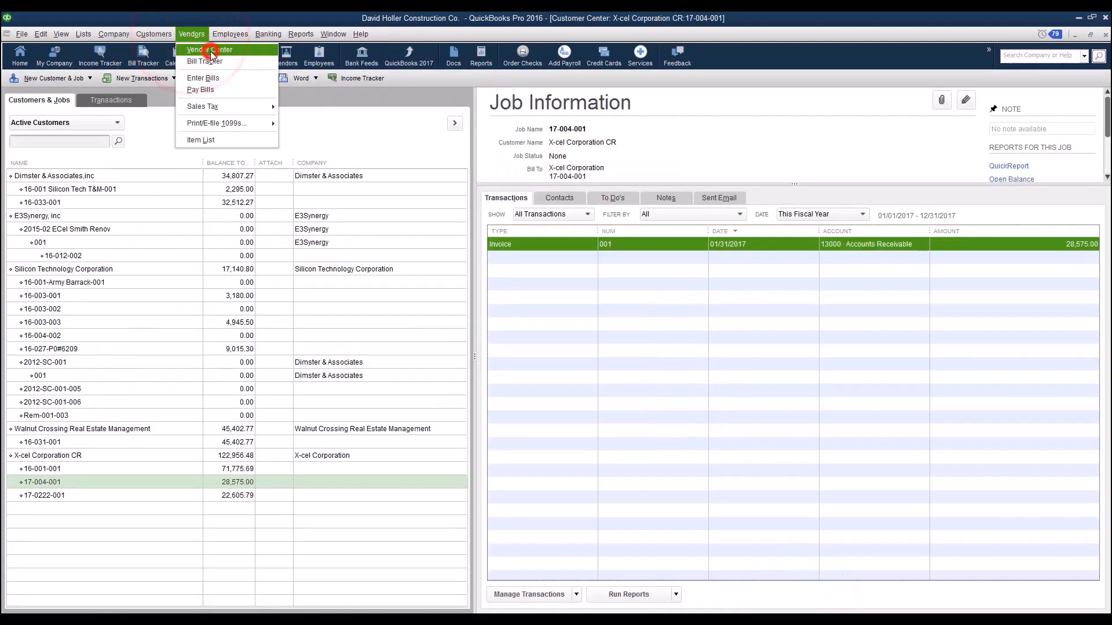
{"action": "left_click", "coordinate": [211, 50]}
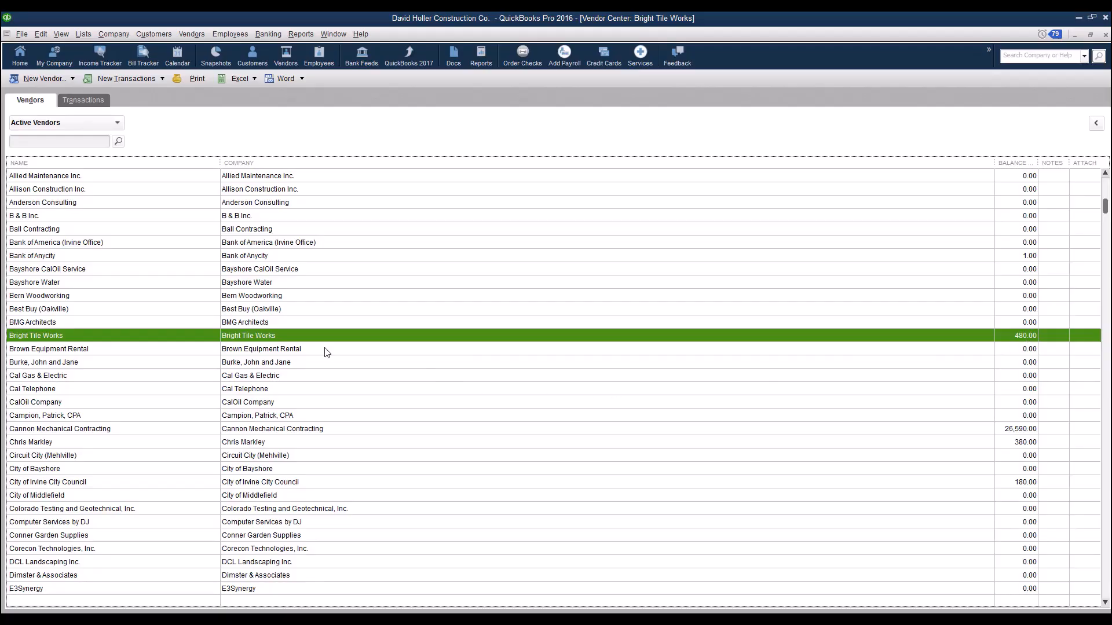
{"action": "scroll", "coordinate": [159, 312], "scroll_direction": "up", "scroll_amount": 2}
{"action": "scroll", "coordinate": [159, 311], "scroll_direction": "down", "scroll_amount": 3}
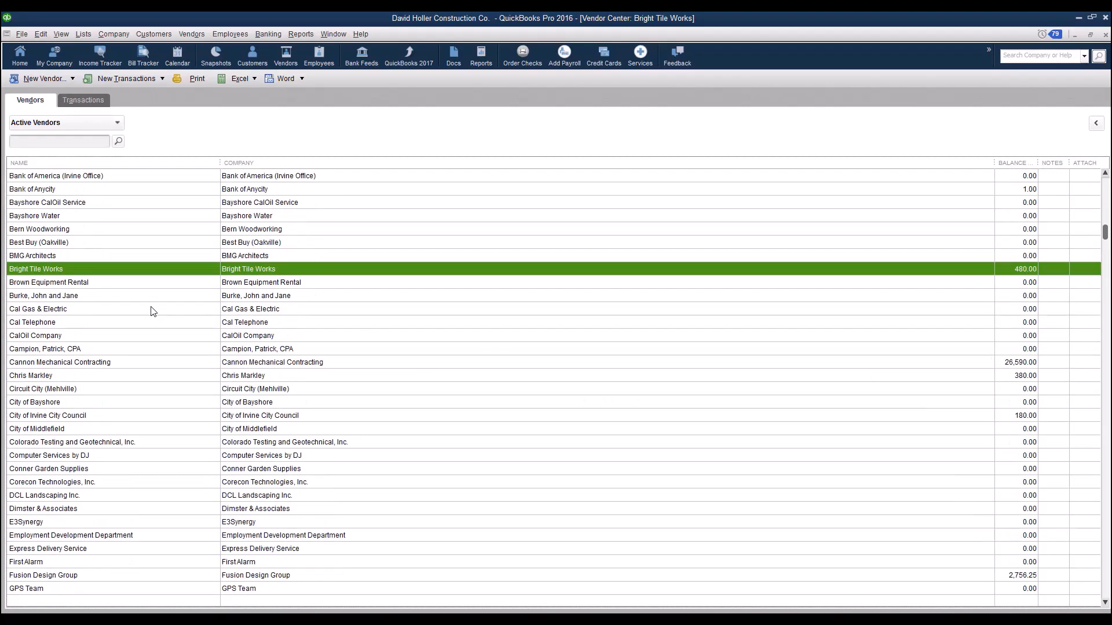
{"action": "left_click", "coordinate": [166, 267]}
{"action": "double_click", "coordinate": [417, 318]}
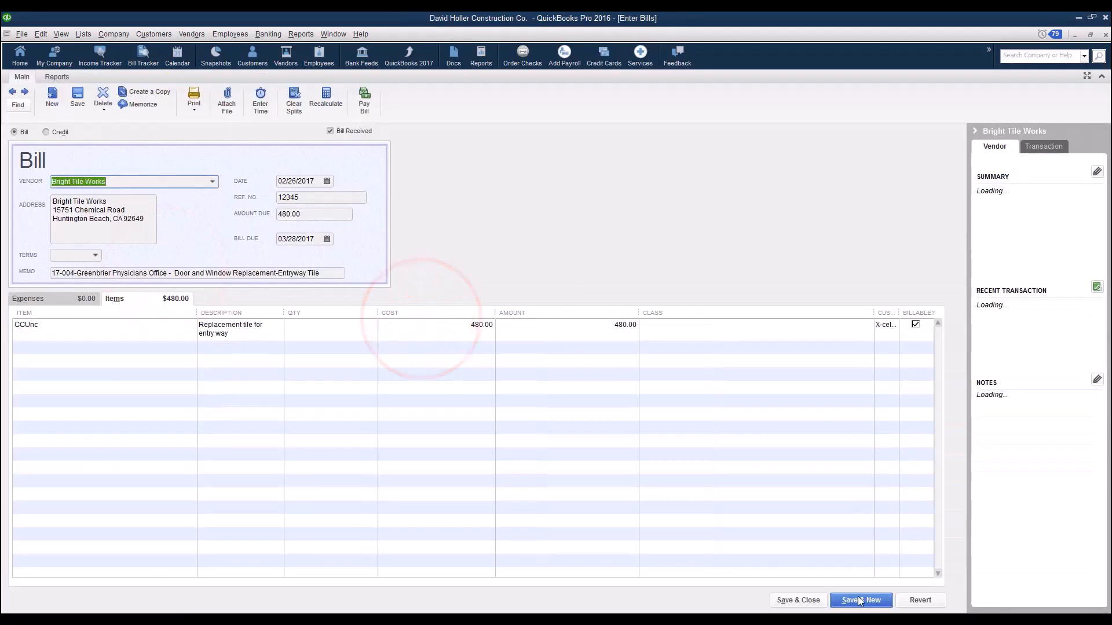
{"action": "left_click", "coordinate": [816, 605]}
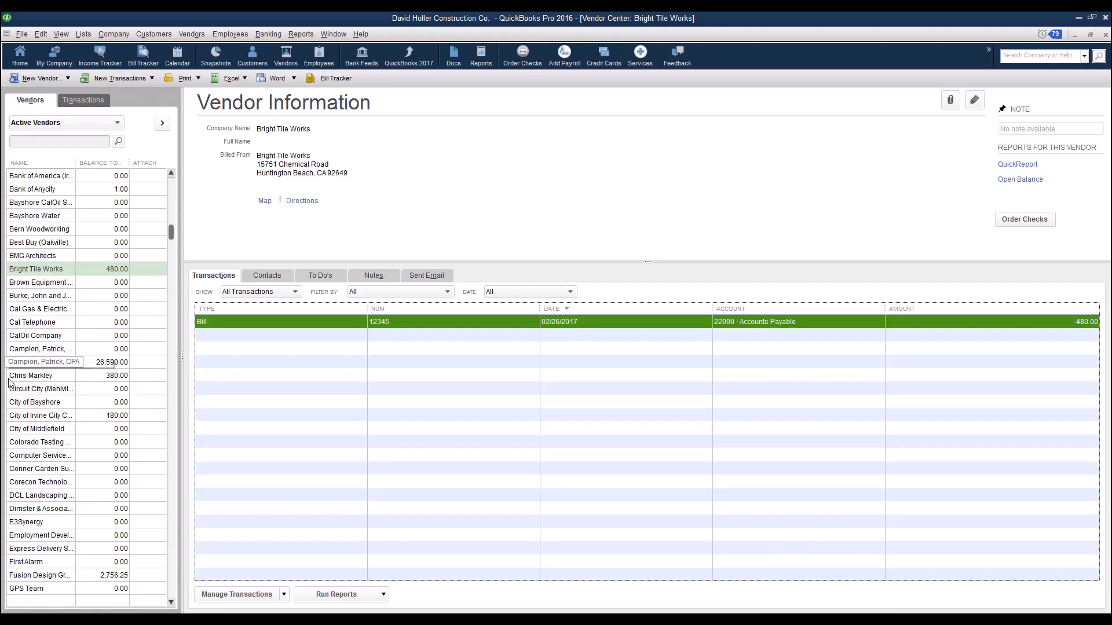
- Review the bill transactions of vendors Interior Specialists Inc. and Pitzer Painting Contractors
{"action": "scroll", "coordinate": [31, 424], "scroll_direction": "down", "scroll_amount": 4}
{"action": "scroll", "coordinate": [32, 425], "scroll_direction": "down", "scroll_amount": 3}
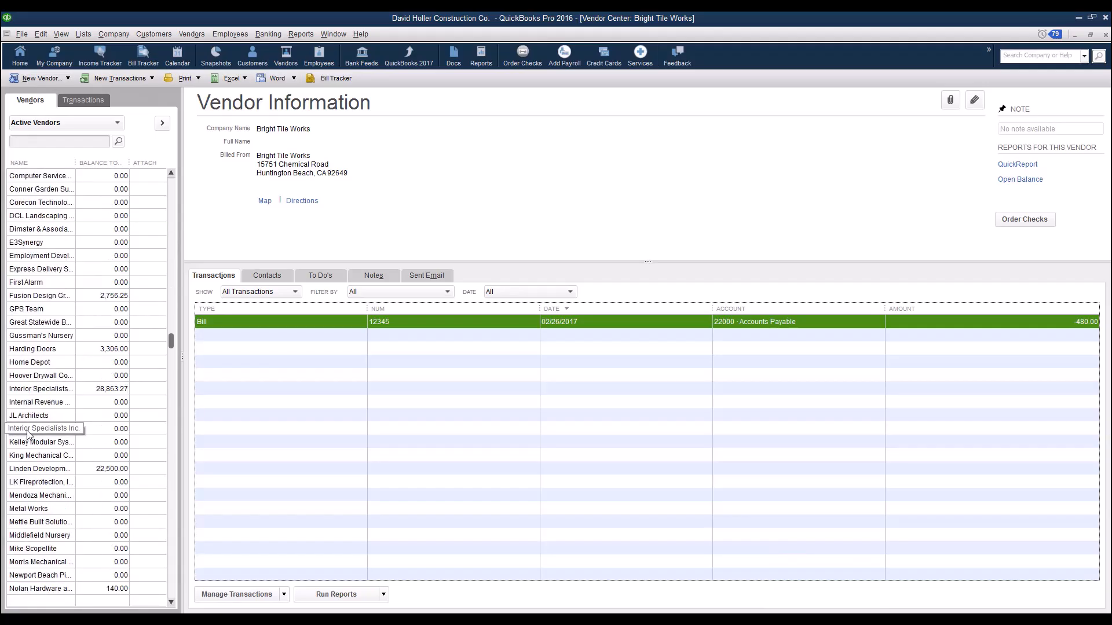
{"action": "left_click", "coordinate": [33, 390]}
{"action": "double_click", "coordinate": [33, 390]}
{"action": "left_click", "coordinate": [293, 357]}
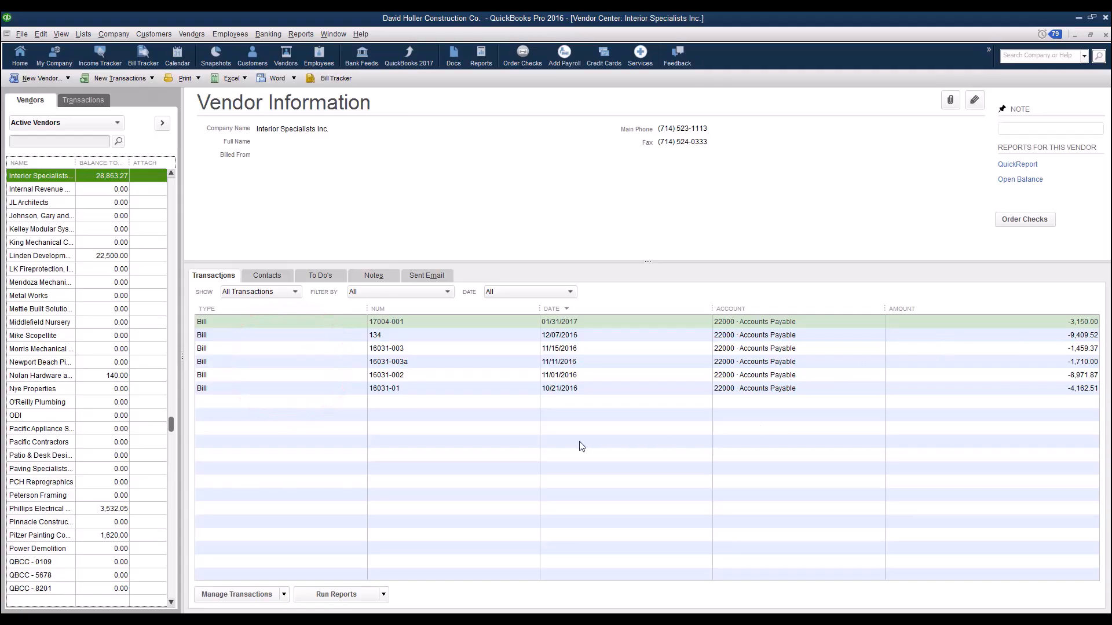
{"action": "scroll", "coordinate": [32, 463], "scroll_direction": "down", "scroll_amount": 2}
{"action": "left_click", "coordinate": [31, 458]}
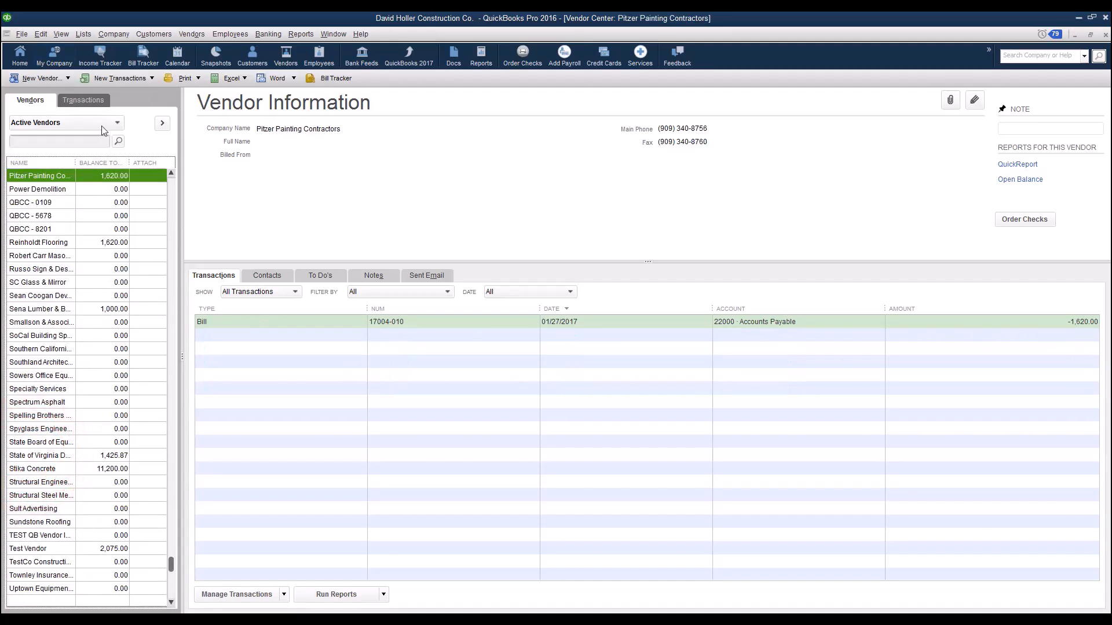
- Check job 17-004-001 again in the Customer Center and close the open center windows
{"action": "left_click", "coordinate": [147, 34]}
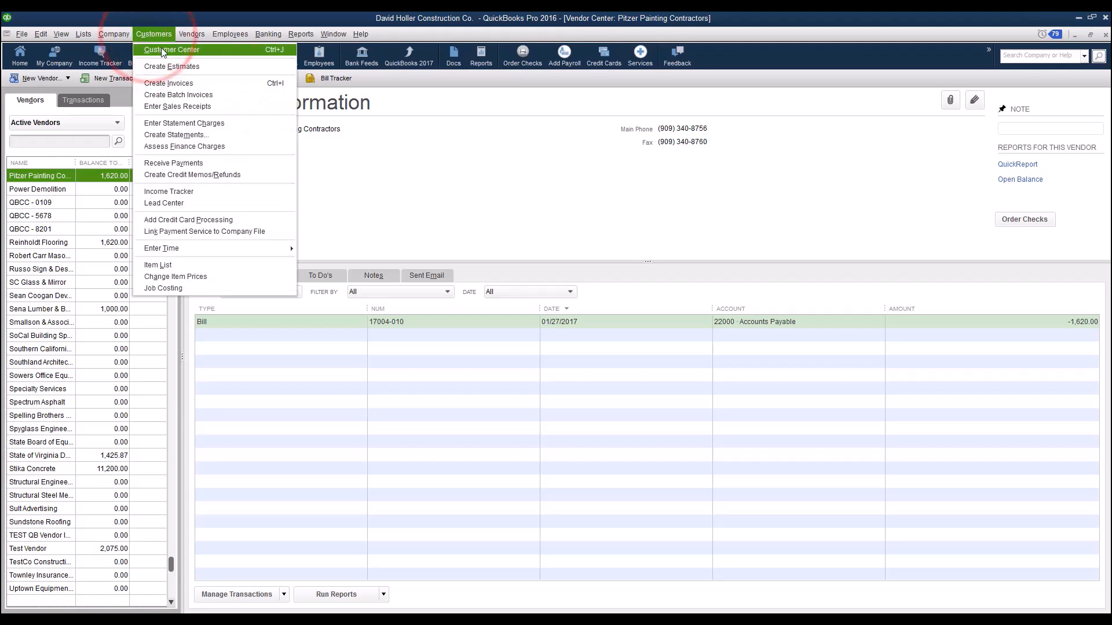
{"action": "left_click", "coordinate": [161, 48]}
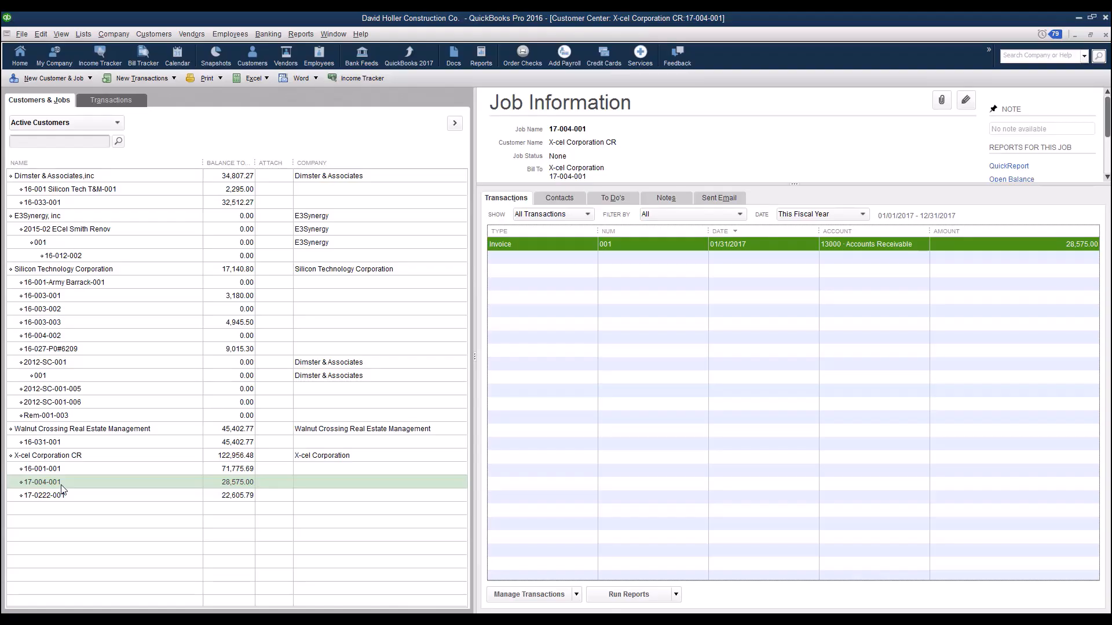
{"action": "key", "text": "Escape"}
{"action": "key", "text": "Escape"}
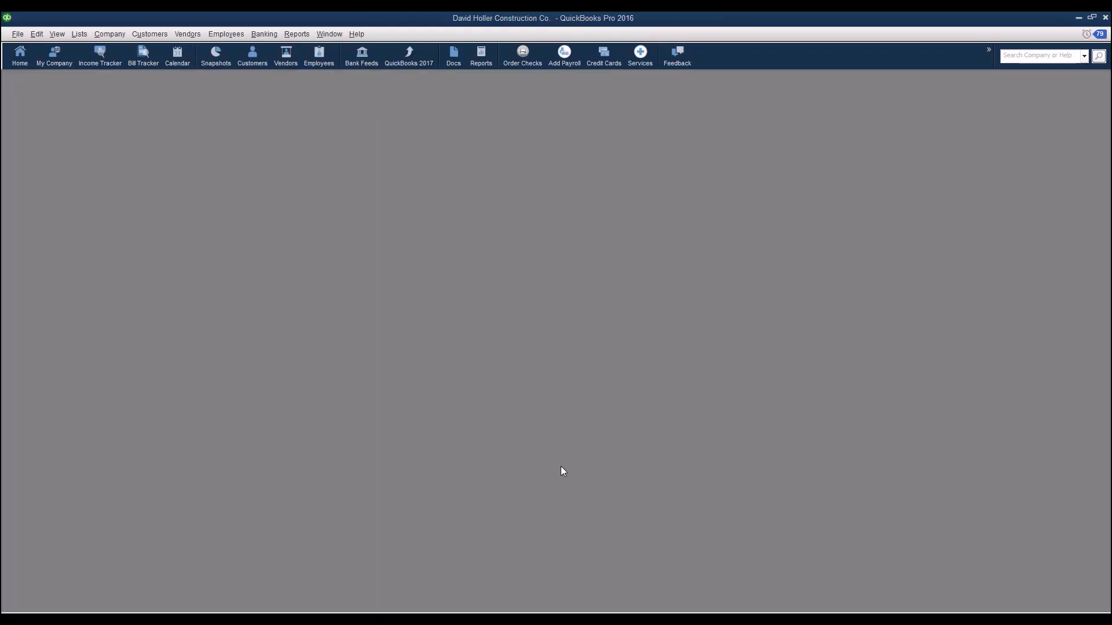
- Run the memorized Corecon job cost report Corecon Imported Transaction List (Today Only) and widen its Name column
{"action": "left_click", "coordinate": [297, 35]}
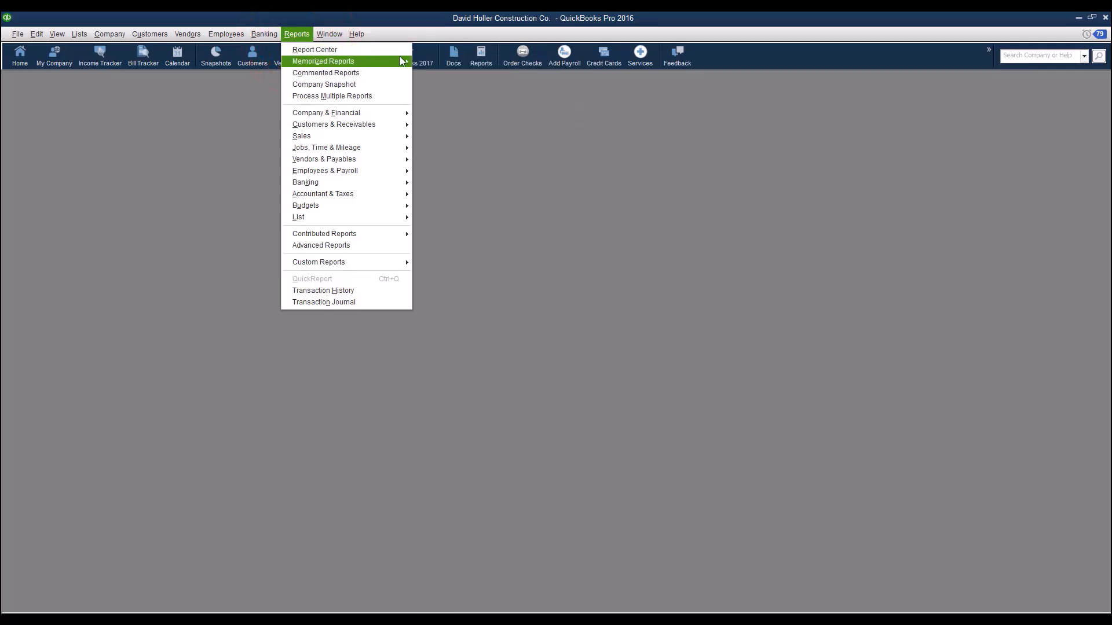
{"action": "mouse_move", "coordinate": [399, 61]}
{"action": "mouse_move", "coordinate": [429, 113]}
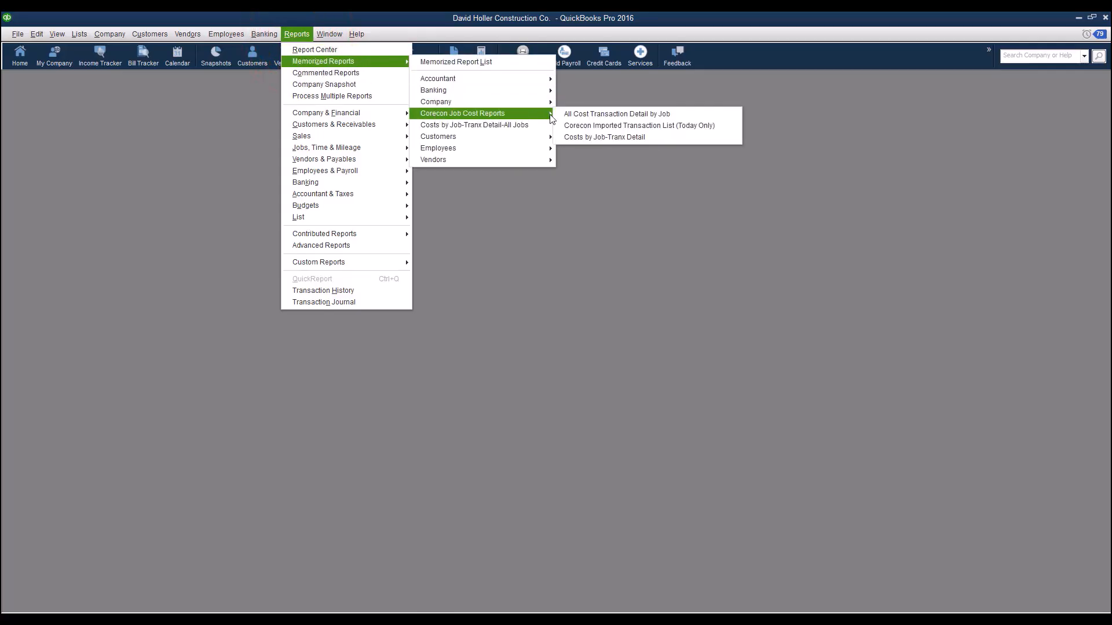
{"action": "left_click", "coordinate": [613, 125]}
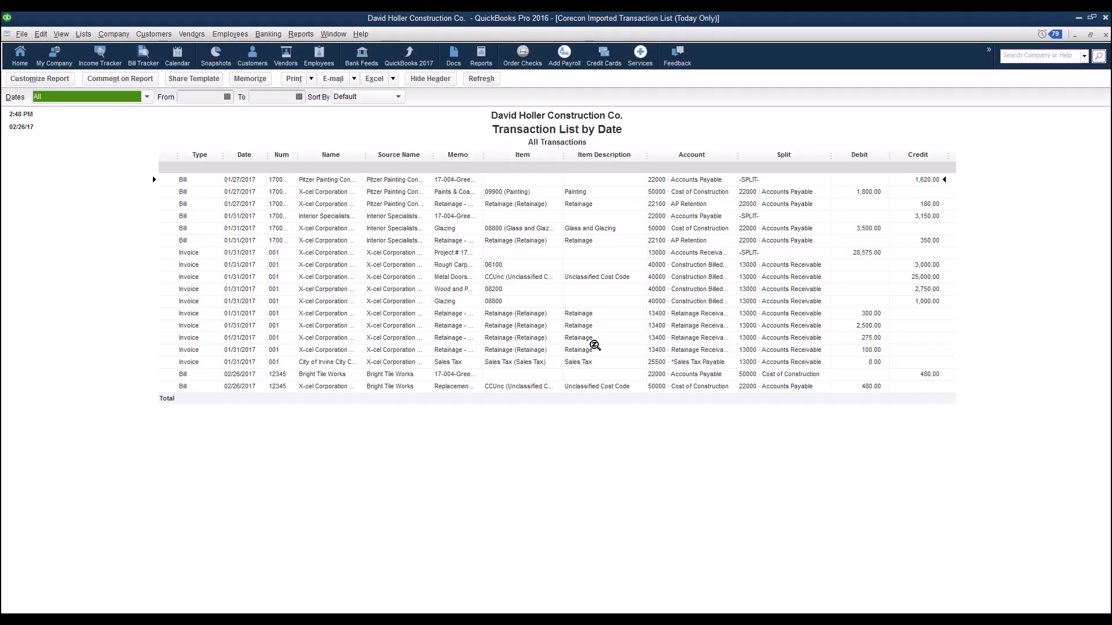
{"action": "left_click", "coordinate": [738, 154]}
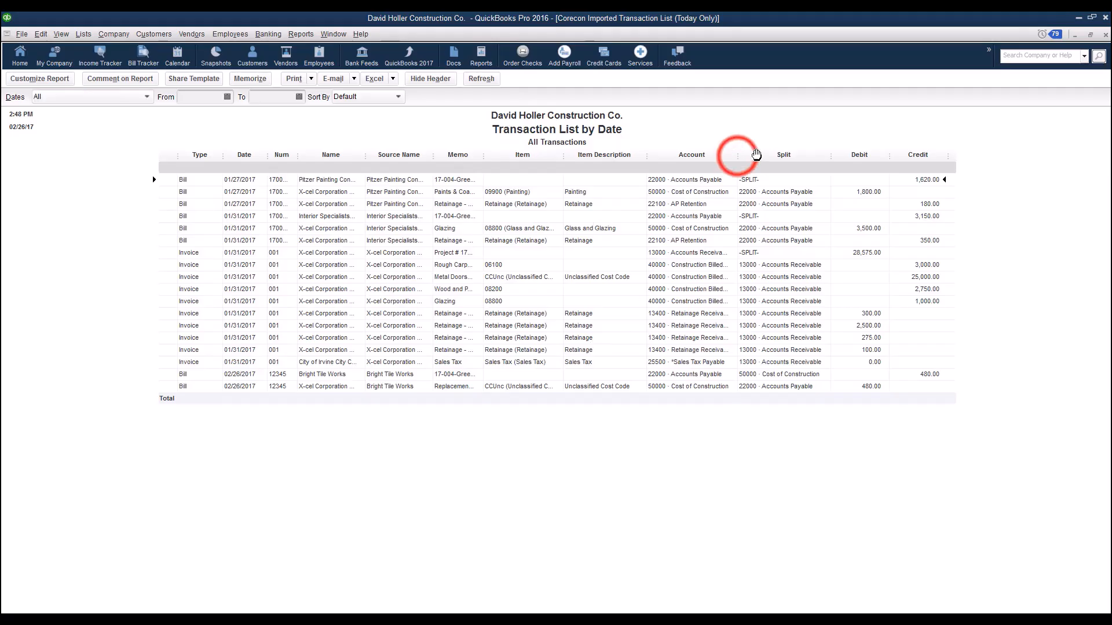
{"action": "left_click_drag", "start_coordinate": [756, 154], "coordinate": [776, 155]}
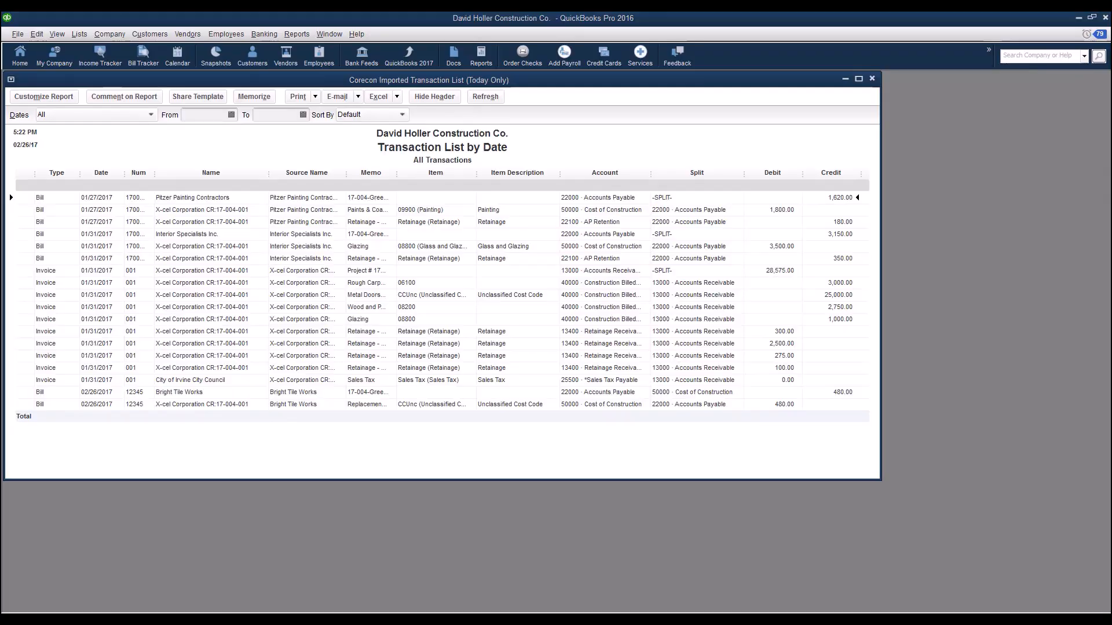
- Return to QuickBooks and display the weekly timesheet of the employee who worked on job 17-004-001 for Jan 9 to Jan 15, 2017
{"action": "mouse_move", "coordinate": [583, 619]}
{"action": "left_click", "coordinate": [584, 582]}
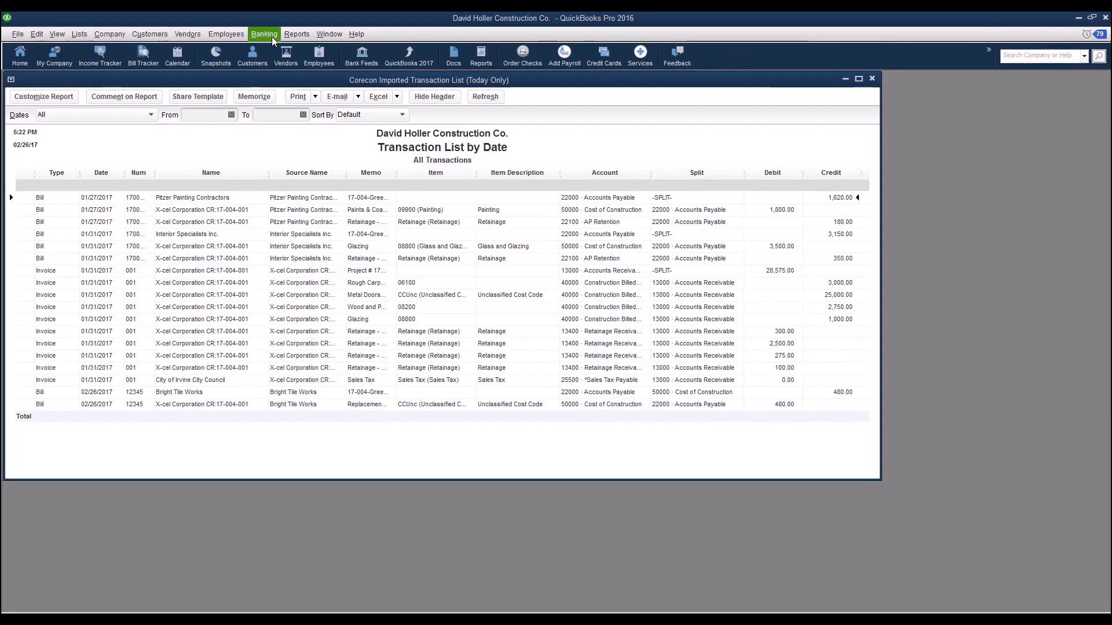
{"action": "left_click", "coordinate": [232, 36]}
{"action": "mouse_move", "coordinate": [260, 67]}
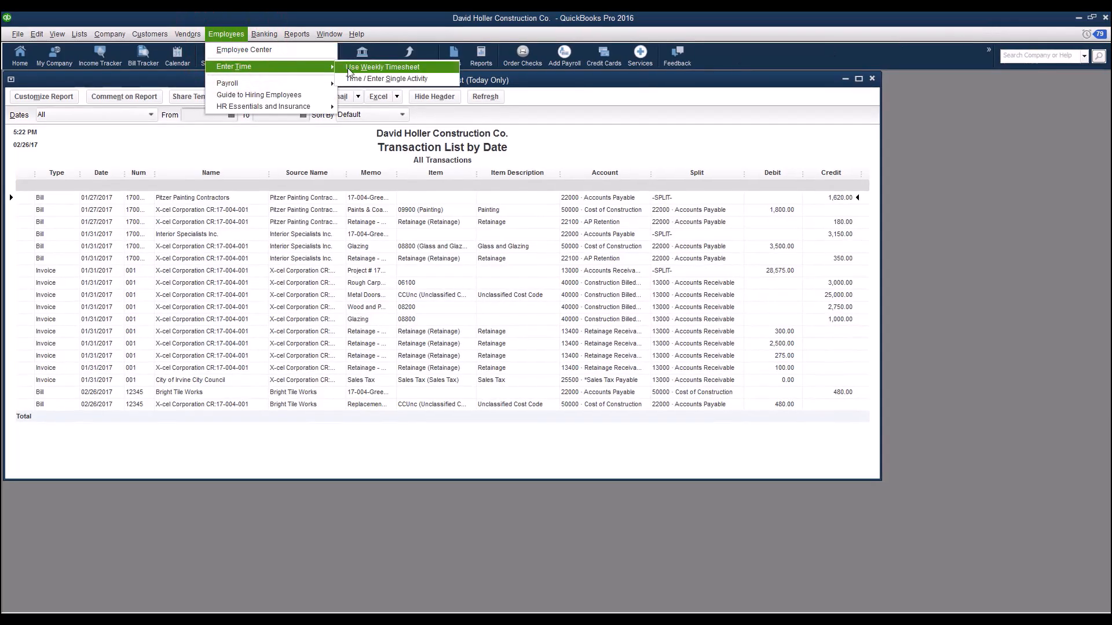
{"action": "left_click", "coordinate": [382, 67]}
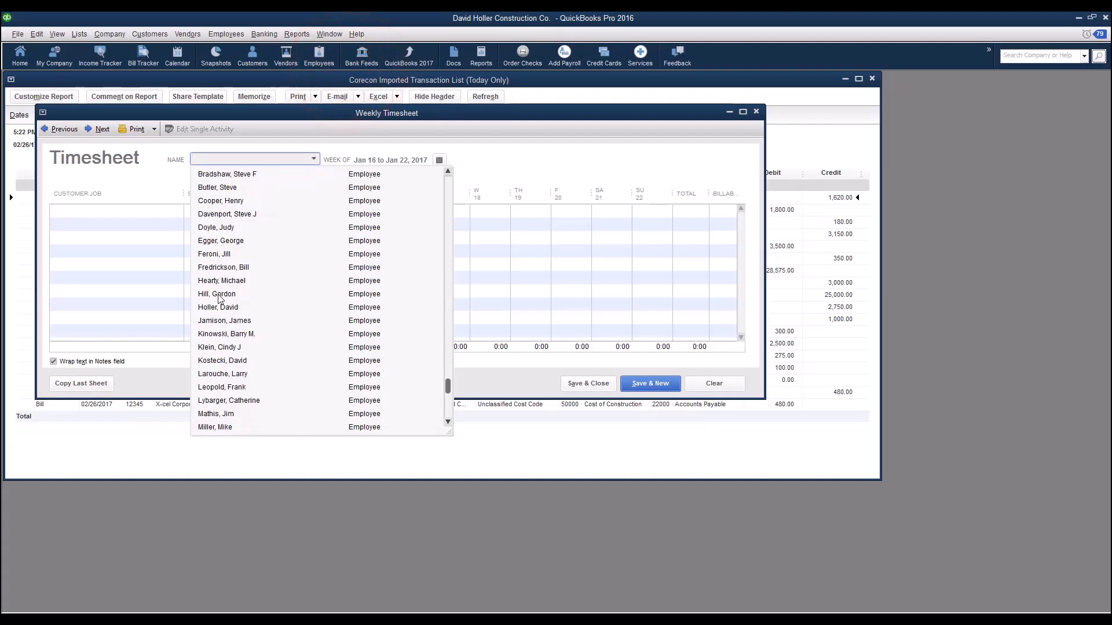
{"action": "left_click", "coordinate": [219, 296]}
{"action": "left_click", "coordinate": [439, 160]}
{"action": "left_click", "coordinate": [228, 191]}
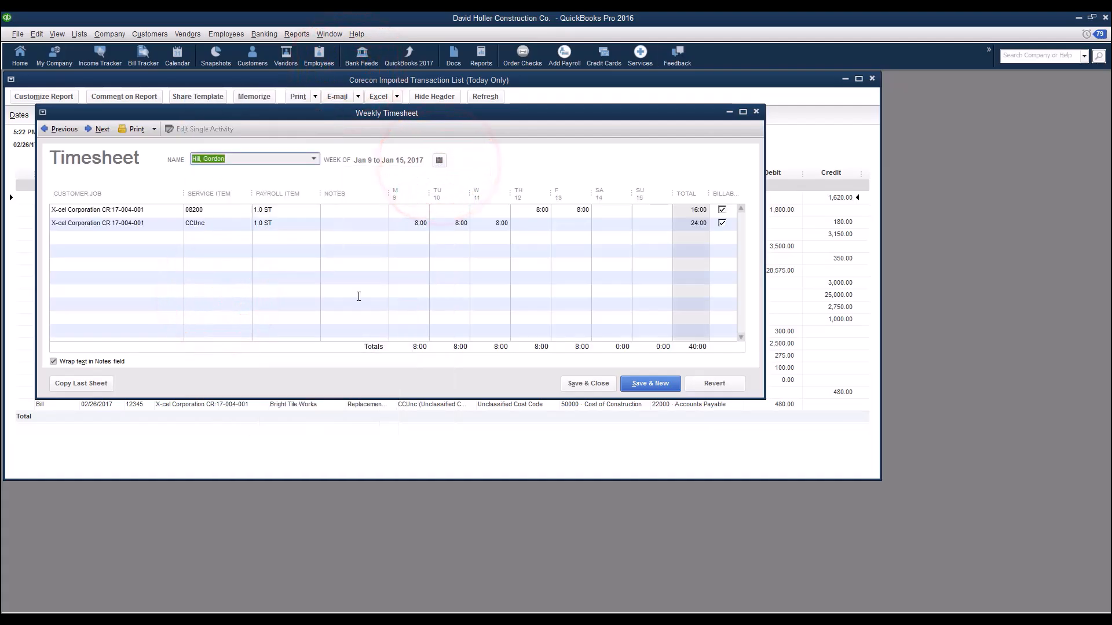